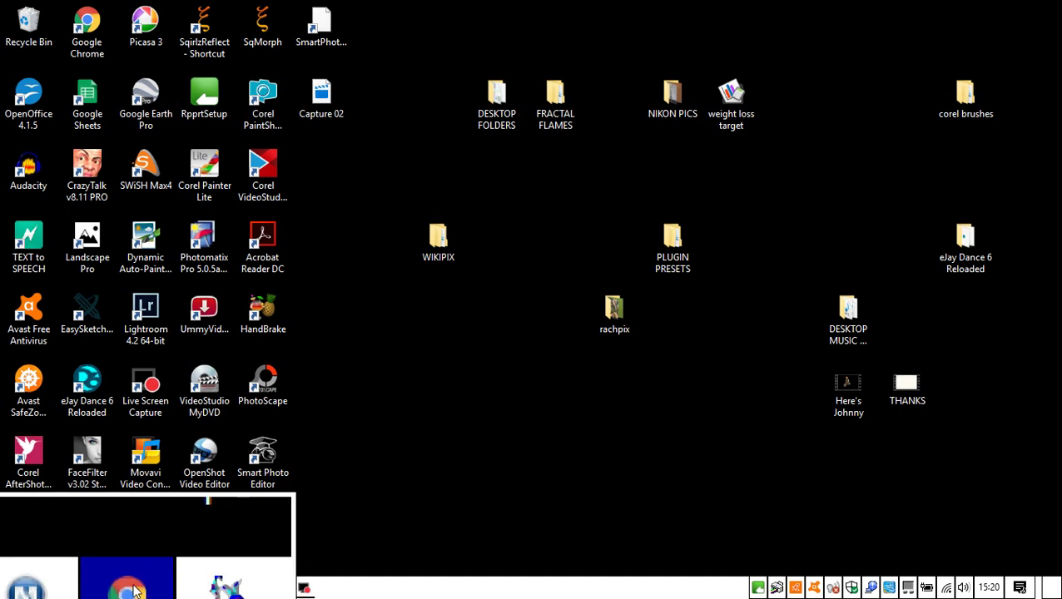
Switch the hacienda search to Google Images and preview the white Casa del Sol villa photo.
{"action": "left_click", "coordinate": [53, 589]}
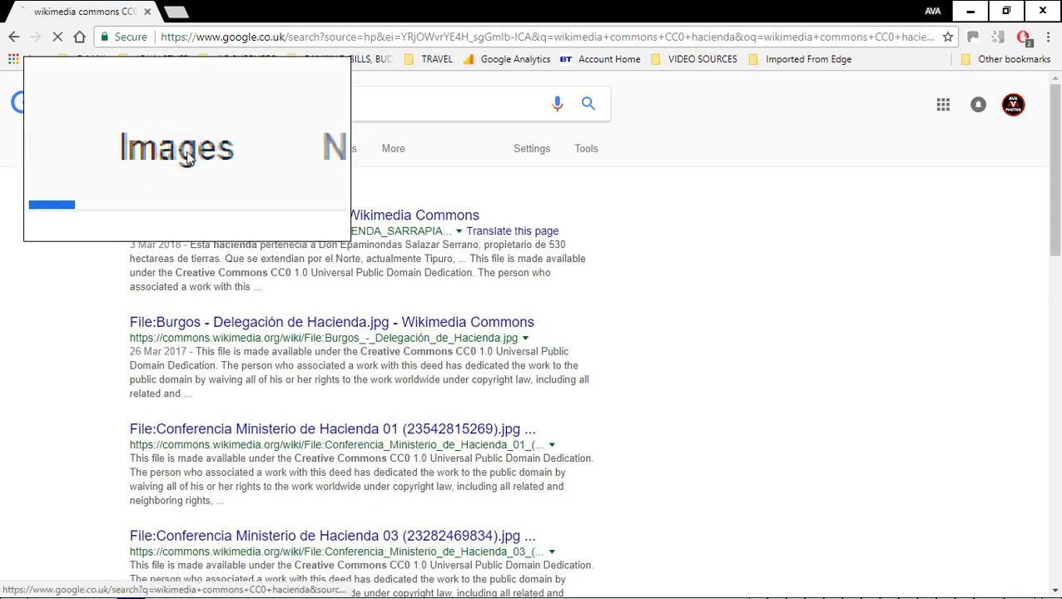
{"action": "left_click", "coordinate": [183, 148]}
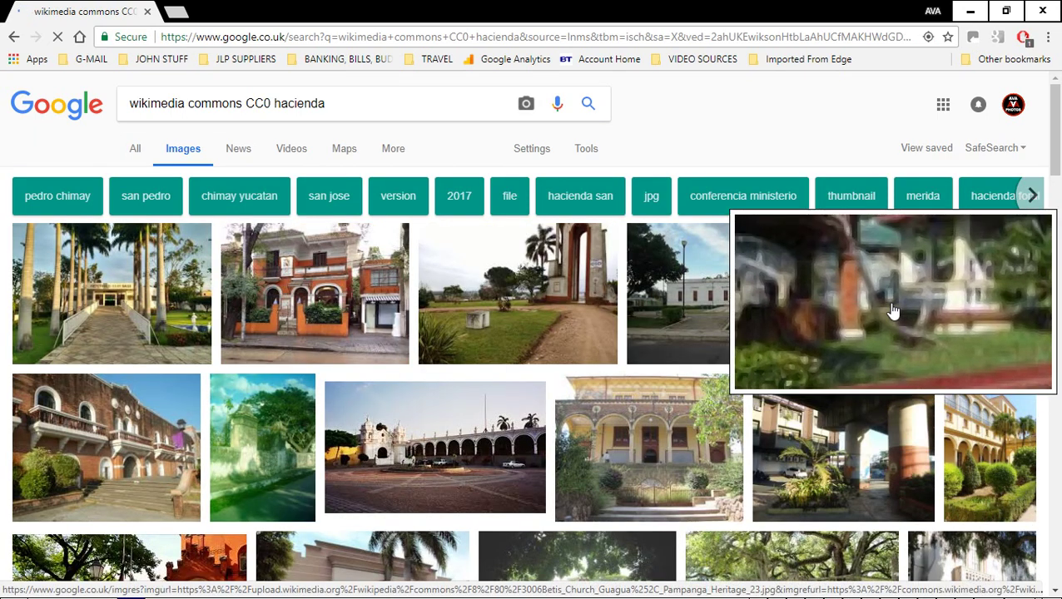
{"action": "scroll", "coordinate": [807, 287], "scroll_direction": "down", "scroll_amount": 2}
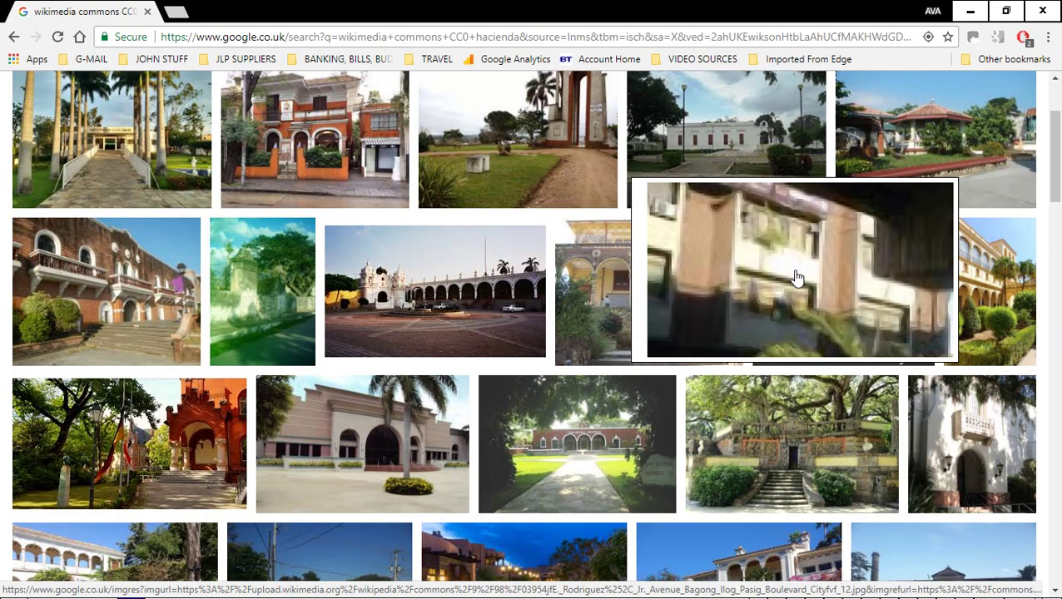
{"action": "scroll", "coordinate": [665, 255], "scroll_direction": "down", "scroll_amount": 2}
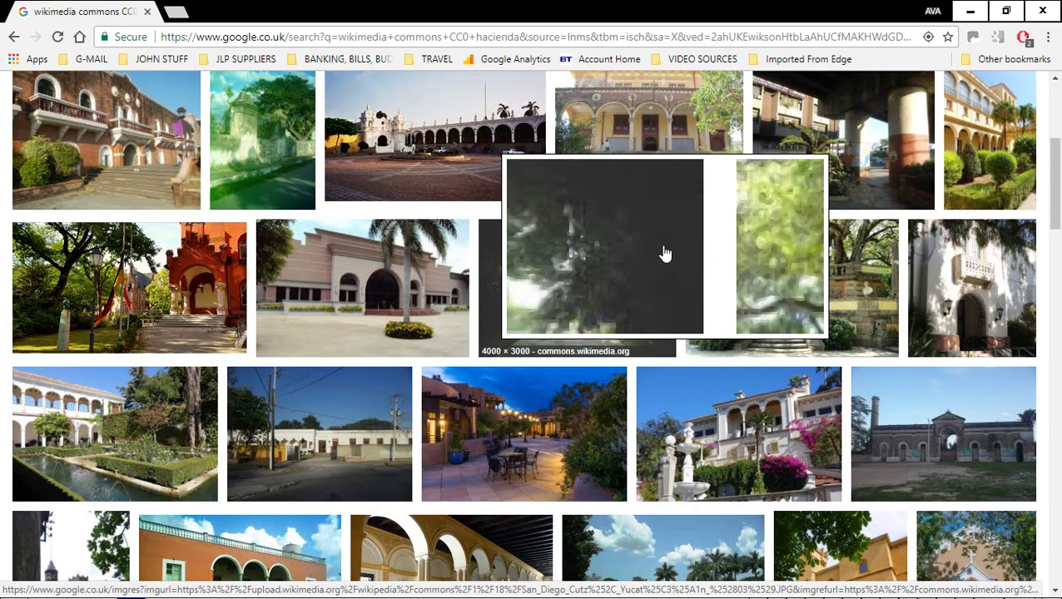
{"action": "scroll", "coordinate": [486, 221], "scroll_direction": "down", "scroll_amount": 1}
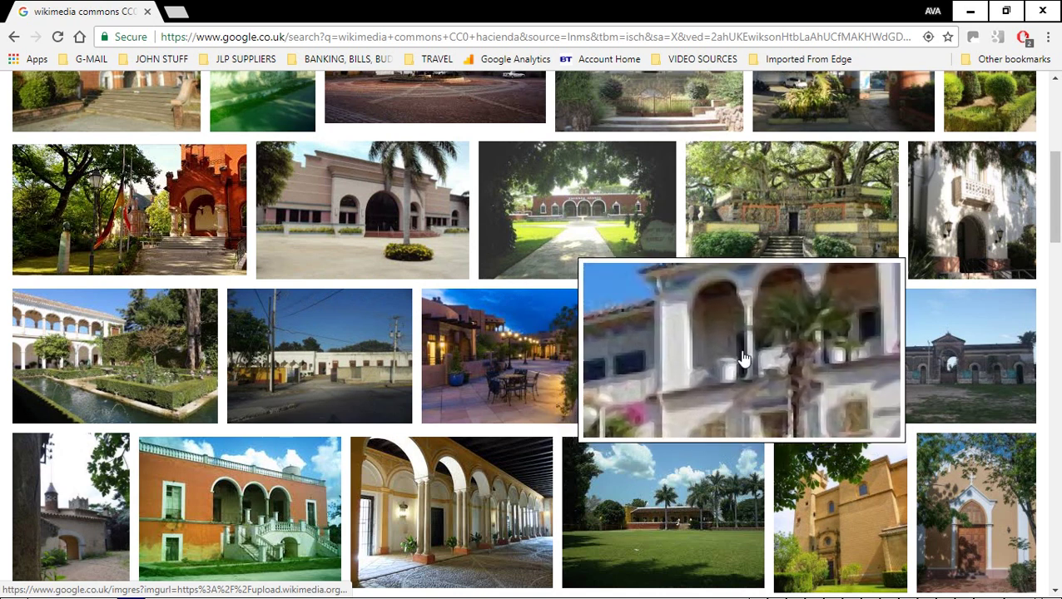
{"action": "left_click", "coordinate": [743, 356]}
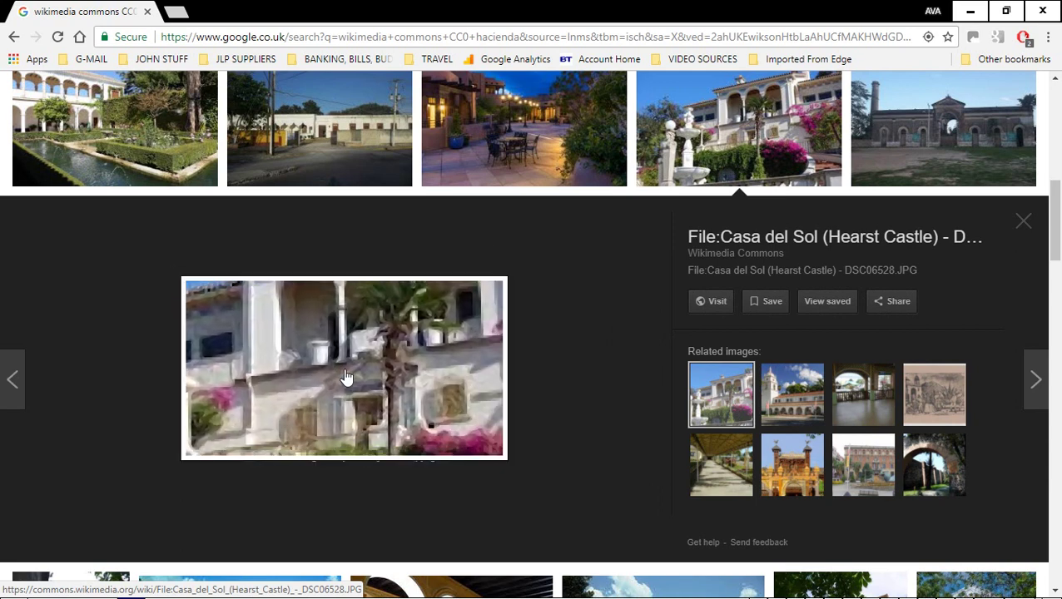
Go to the Casa del Sol Commons file page and open its Full resolution download.
{"action": "left_click", "coordinate": [345, 372]}
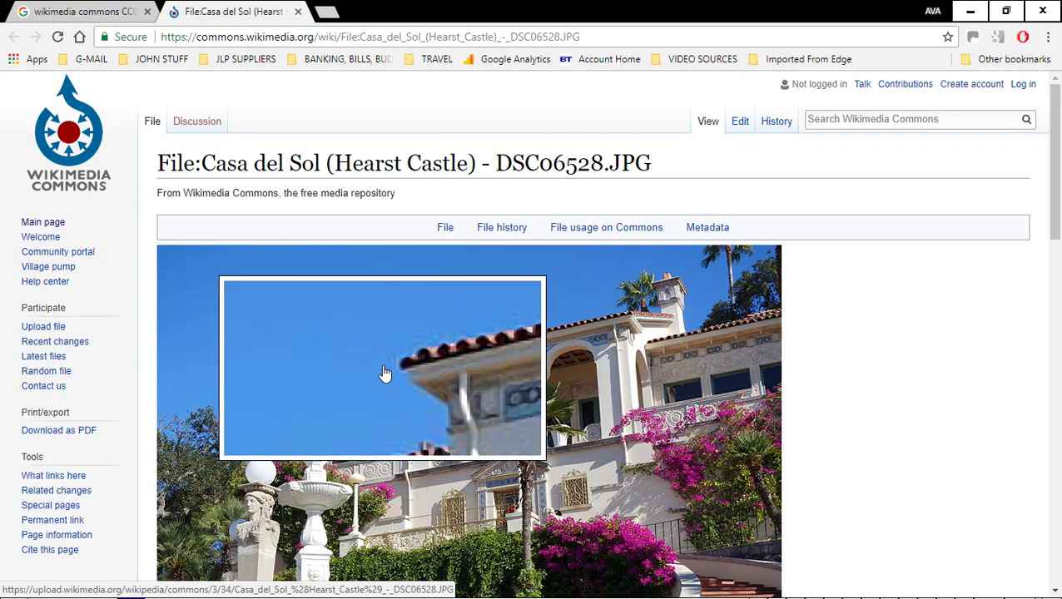
{"action": "scroll", "coordinate": [385, 373], "scroll_direction": "down", "scroll_amount": 2}
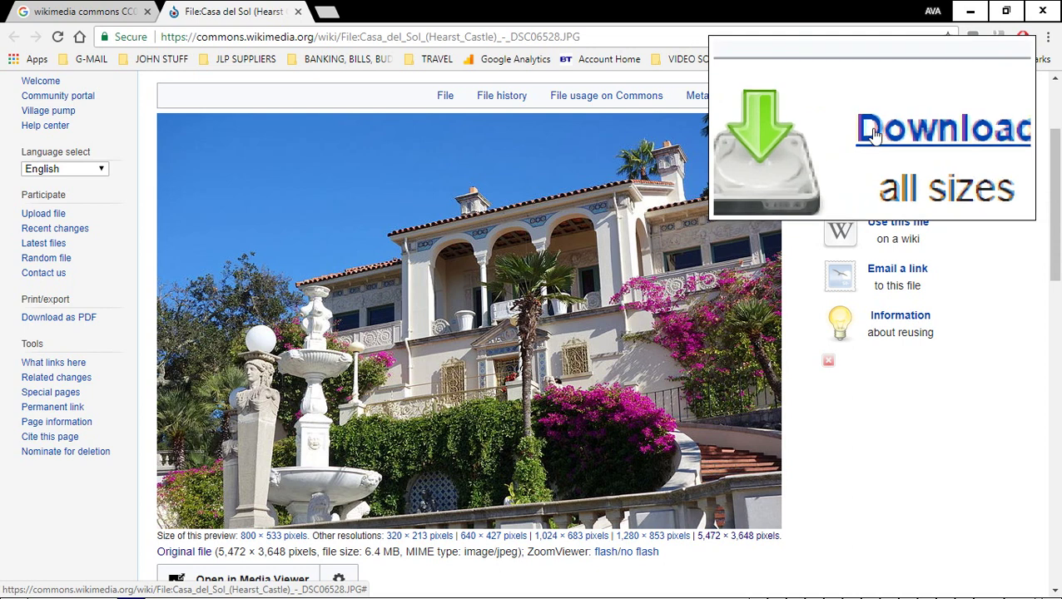
{"action": "left_click", "coordinate": [870, 128]}
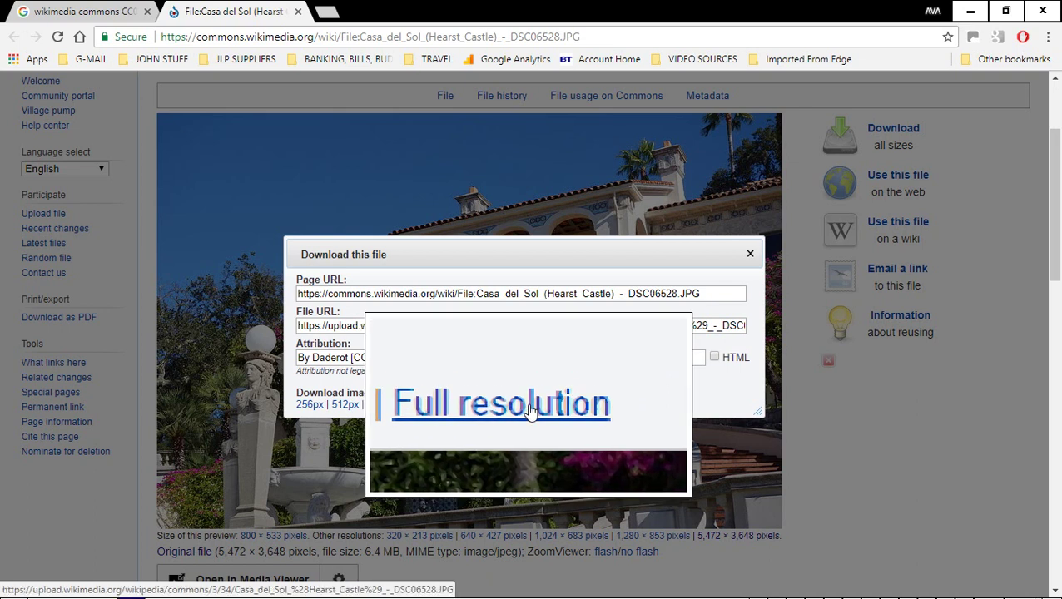
{"action": "left_click", "coordinate": [530, 410]}
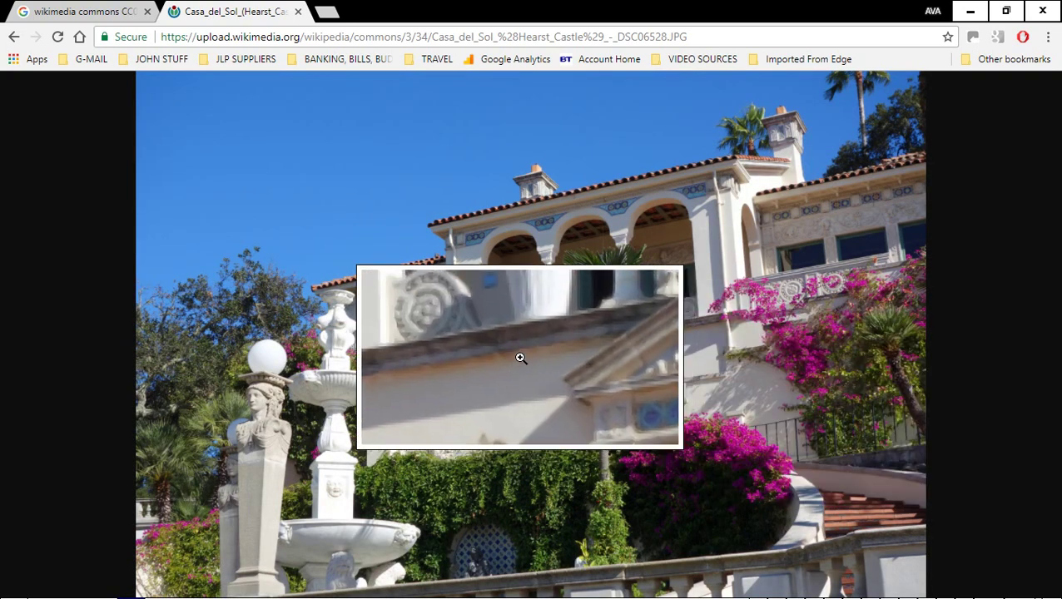
Save the full-size photo to the Desktop as Casa_del_Sol_(Hearst_Castle)_-_DSC06528 JPG.
{"action": "left_click", "coordinate": [521, 357]}
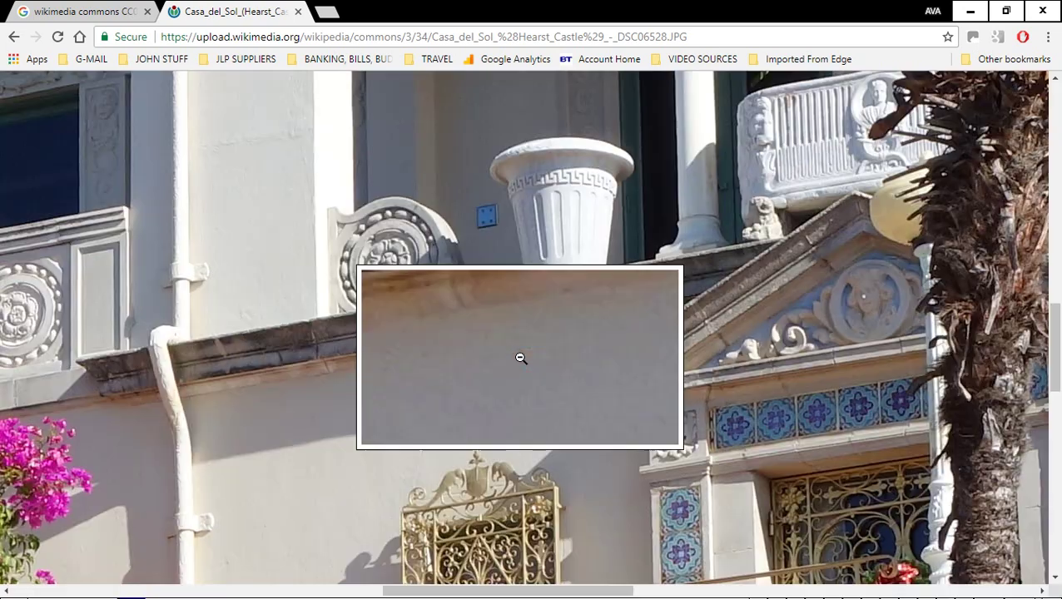
{"action": "scroll", "coordinate": [816, 315], "scroll_direction": "down", "scroll_amount": 4}
{"action": "scroll", "coordinate": [815, 313], "scroll_direction": "down", "scroll_amount": 4}
{"action": "scroll", "coordinate": [812, 311], "scroll_direction": "up", "scroll_amount": 4}
{"action": "scroll", "coordinate": [761, 346], "scroll_direction": "up", "scroll_amount": 4}
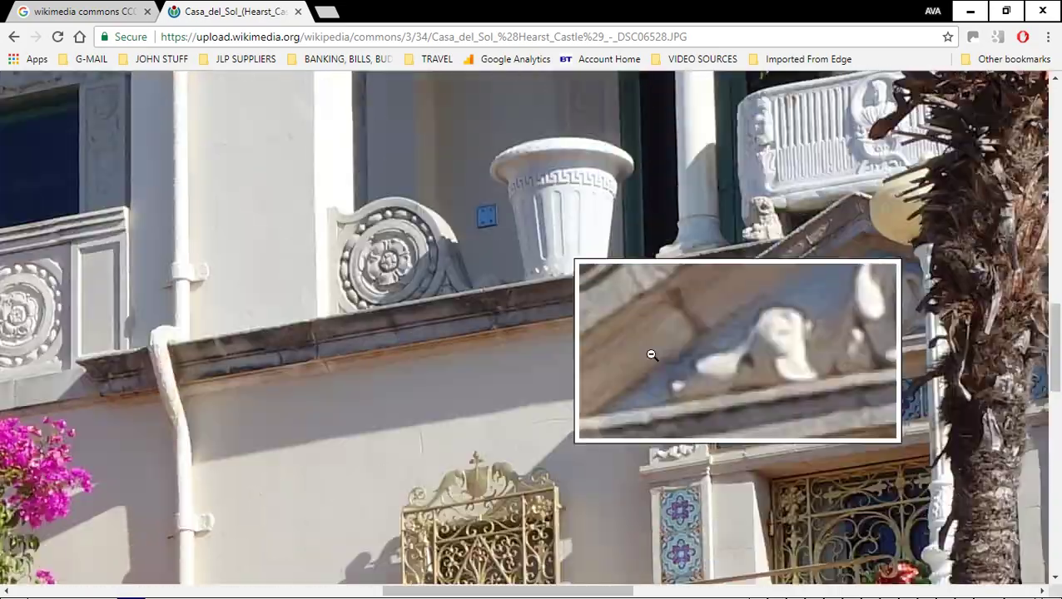
{"action": "right_click", "coordinate": [436, 351]}
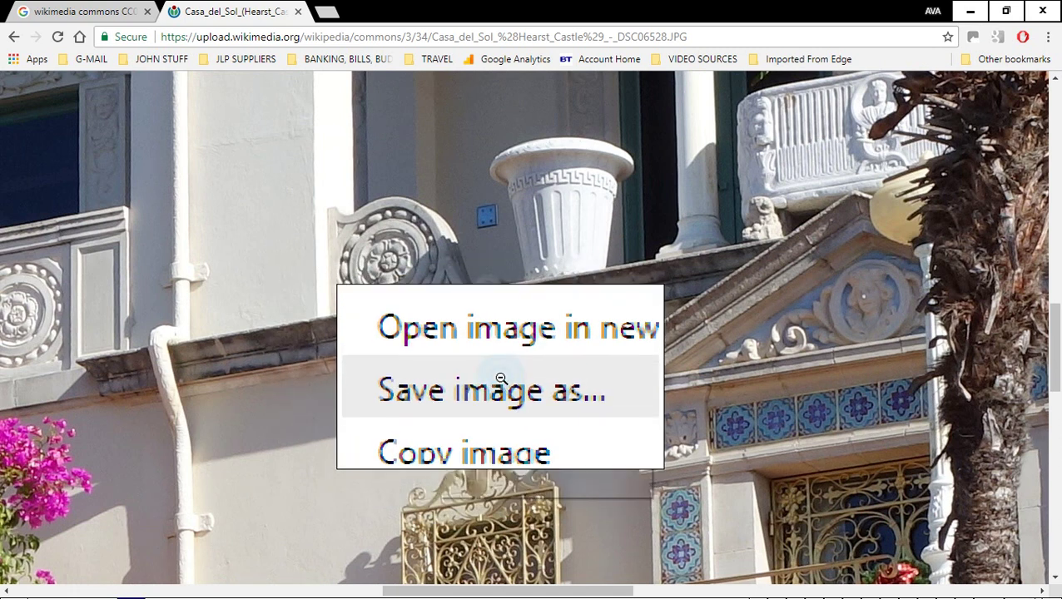
{"action": "left_click", "coordinate": [504, 380]}
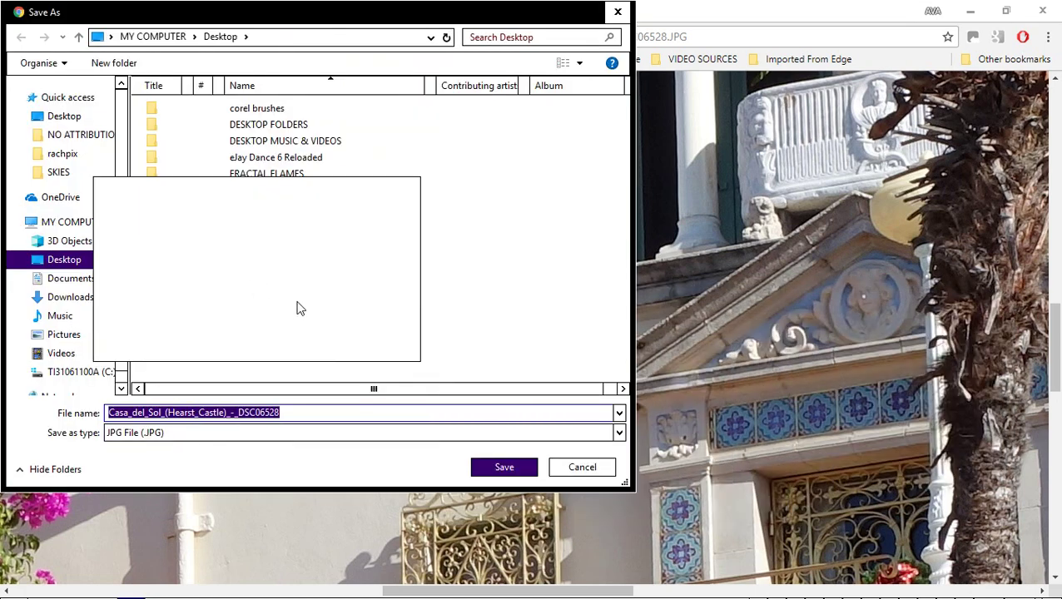
{"action": "left_click", "coordinate": [511, 468]}
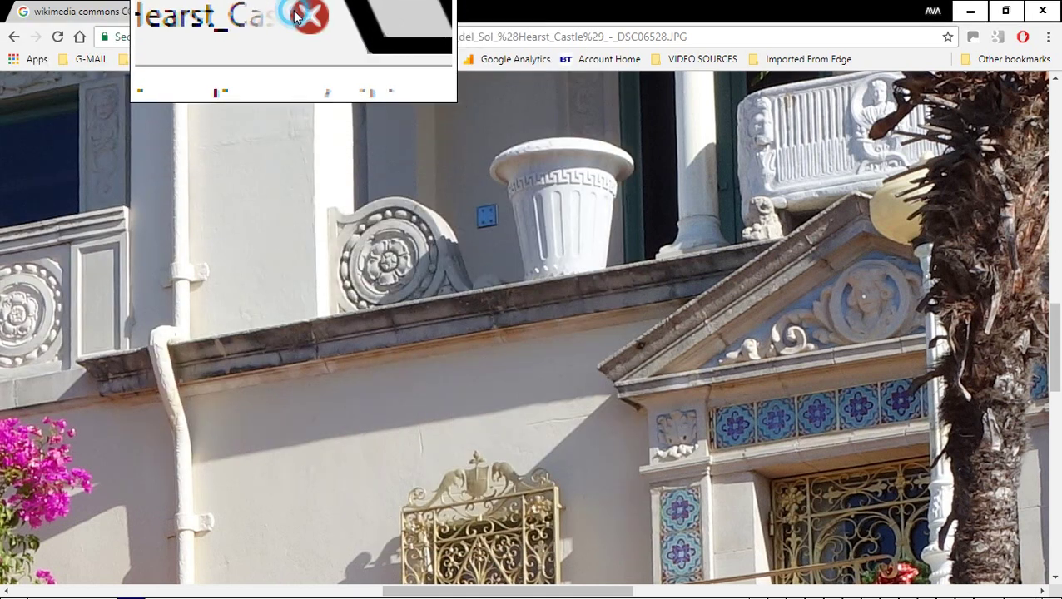
Close both Chrome tabs, continue the photo download, and close the Downloads window.
{"action": "left_click", "coordinate": [293, 12]}
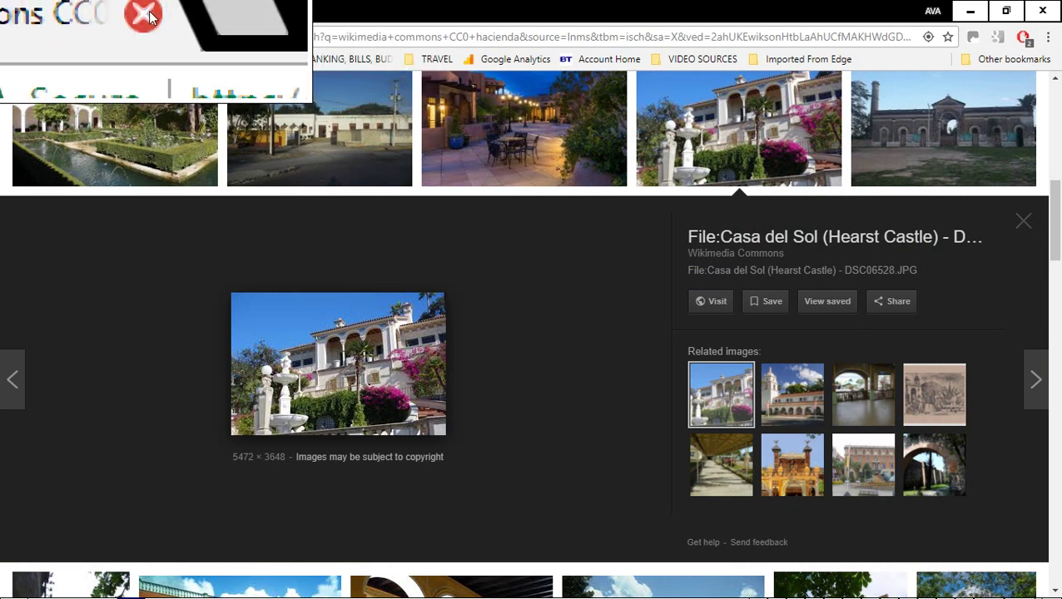
{"action": "left_click", "coordinate": [149, 18]}
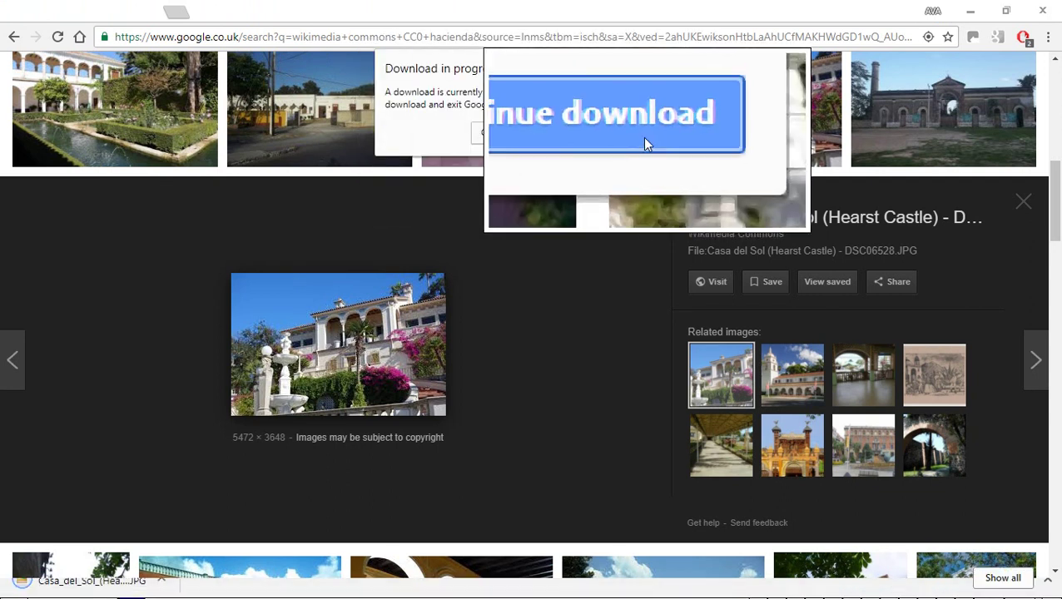
{"action": "left_click", "coordinate": [620, 135]}
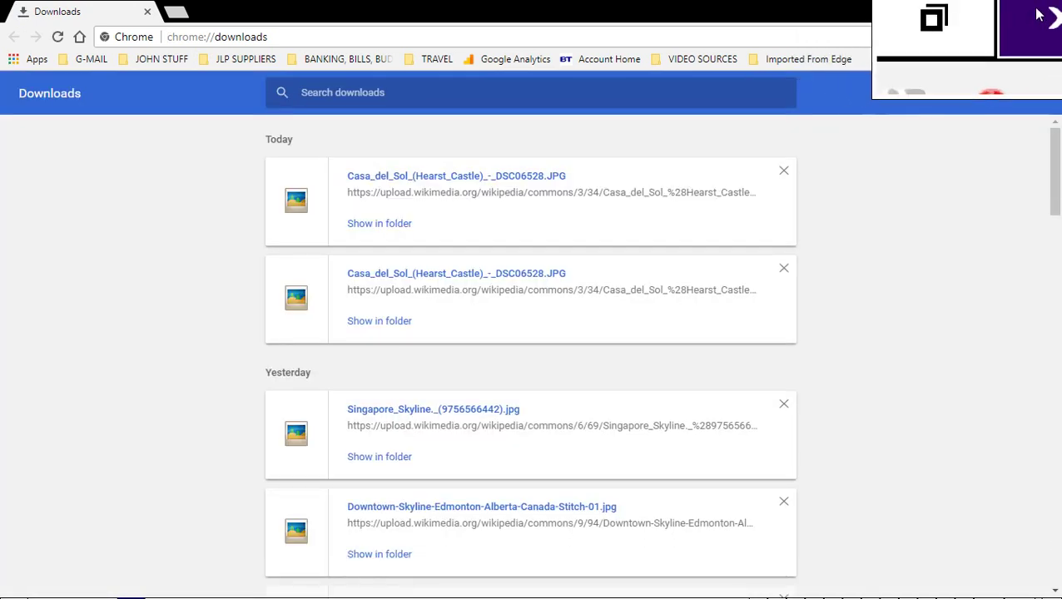
{"action": "left_click", "coordinate": [1040, 12]}
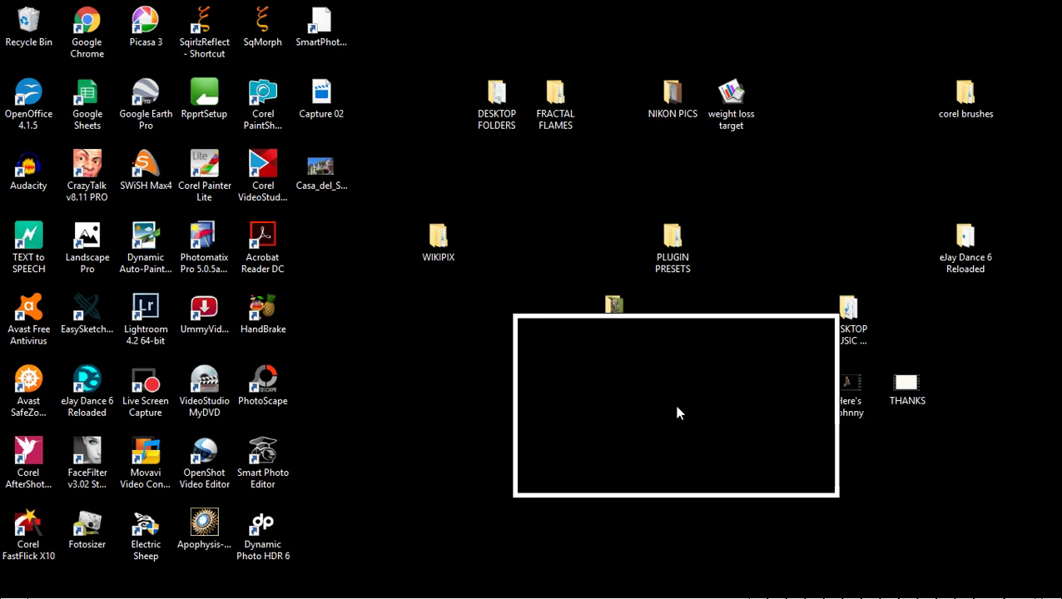
Drag the Casa_del_Sol photo icon to an open spot in the desktop centre.
{"action": "left_click", "coordinate": [333, 177]}
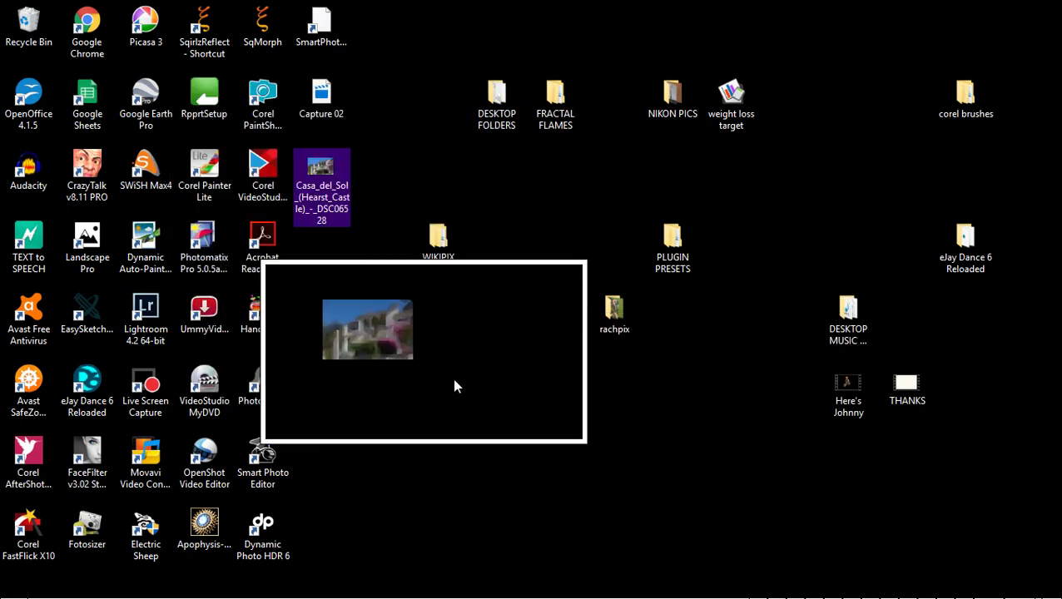
{"action": "left_click_drag", "start_coordinate": [487, 409], "coordinate": [487, 405]}
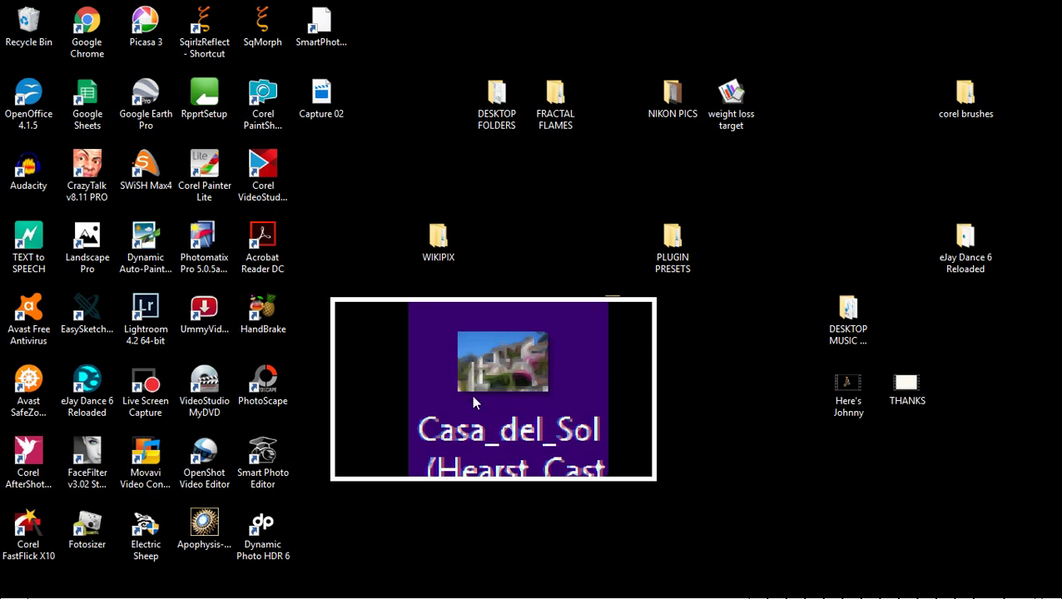
{"action": "mouse_move", "coordinate": [303, 587]}
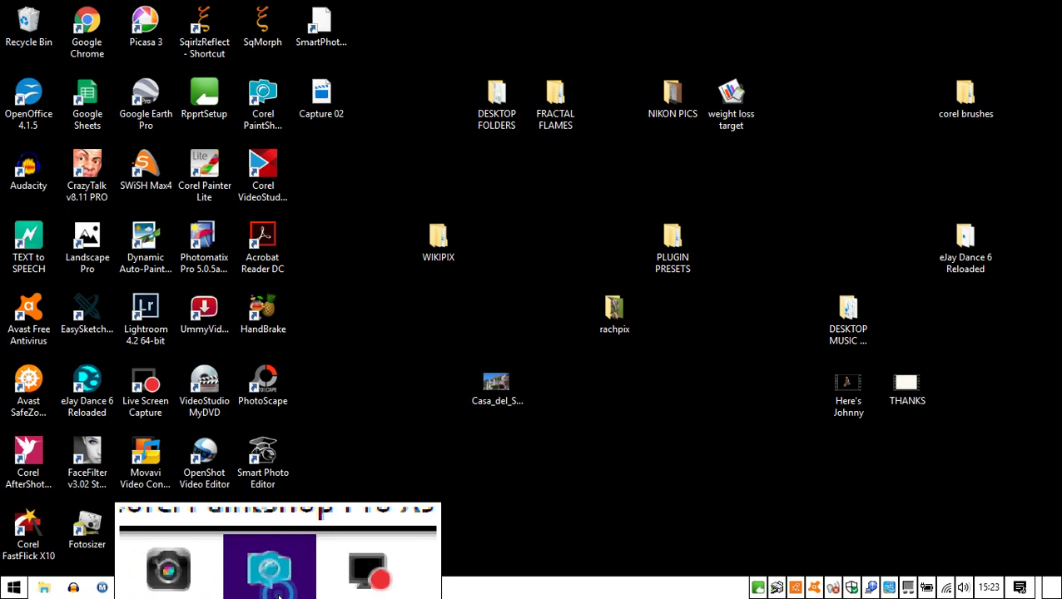
In PaintShop Pro, launch File > HDR > Exposure Merge to reach Step 1: Merge.
{"action": "left_click", "coordinate": [279, 593]}
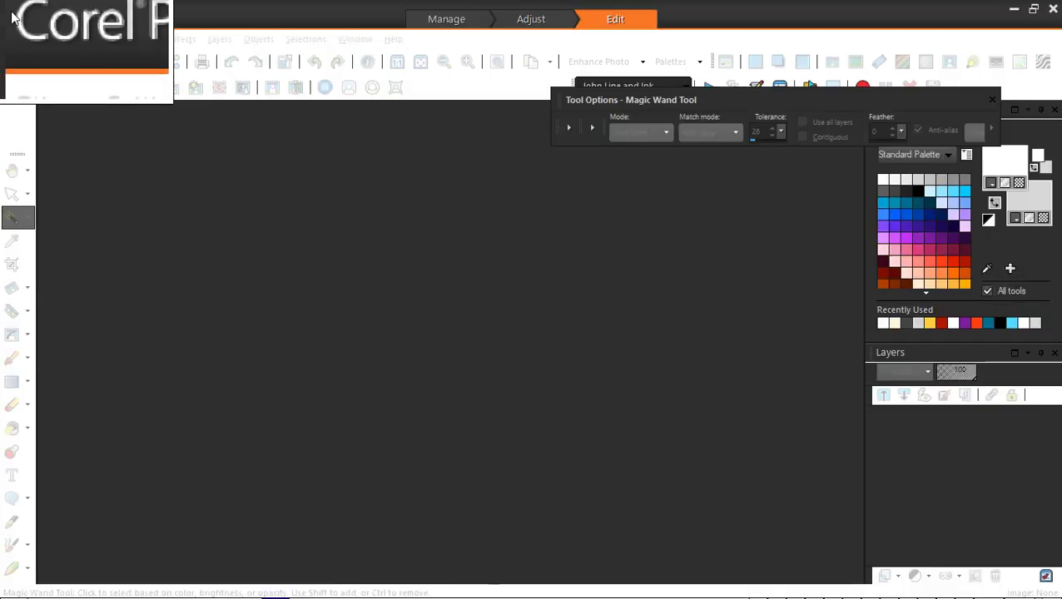
{"action": "left_click", "coordinate": [18, 40]}
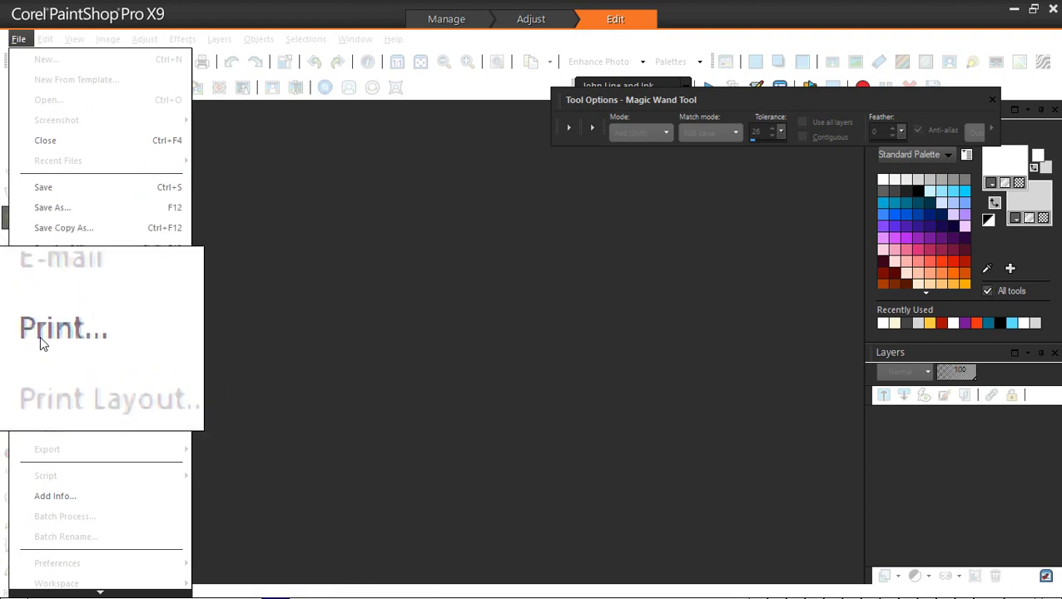
{"action": "mouse_move", "coordinate": [50, 396]}
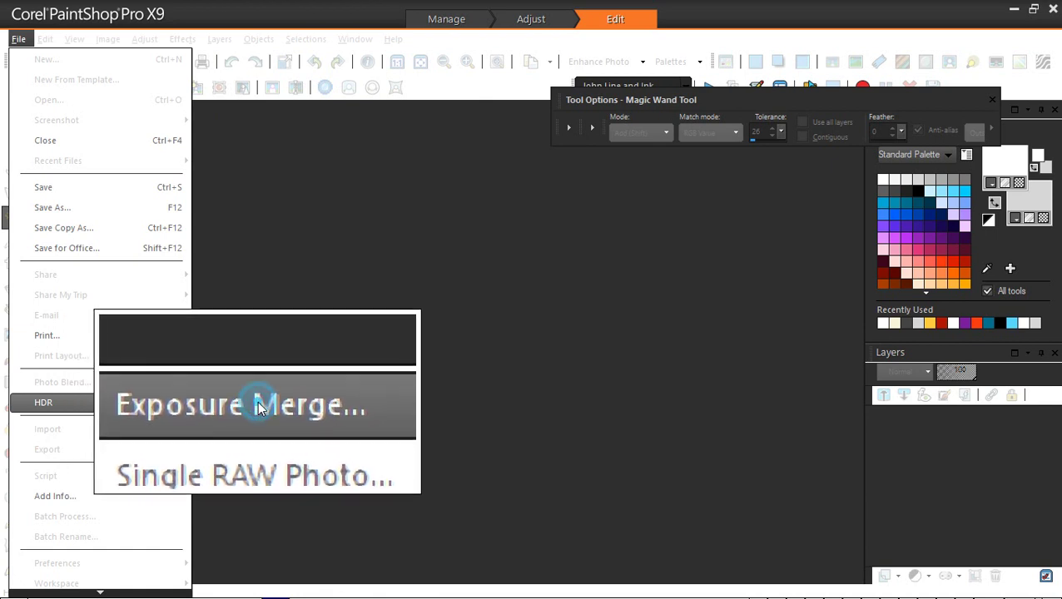
{"action": "left_click", "coordinate": [260, 406]}
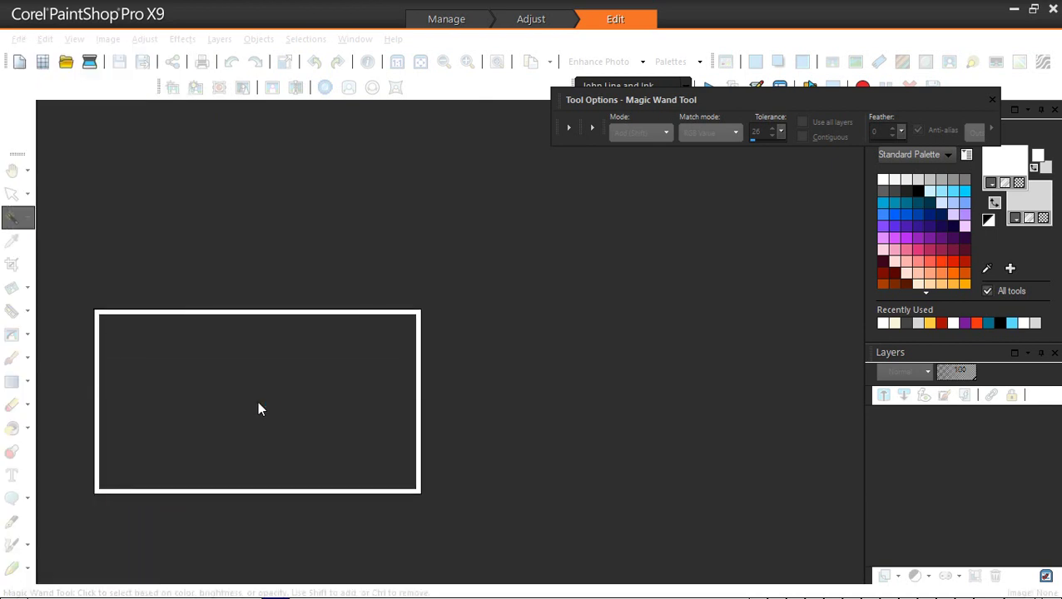
{"action": "left_click_drag", "start_coordinate": [258, 404], "coordinate": [735, 404]}
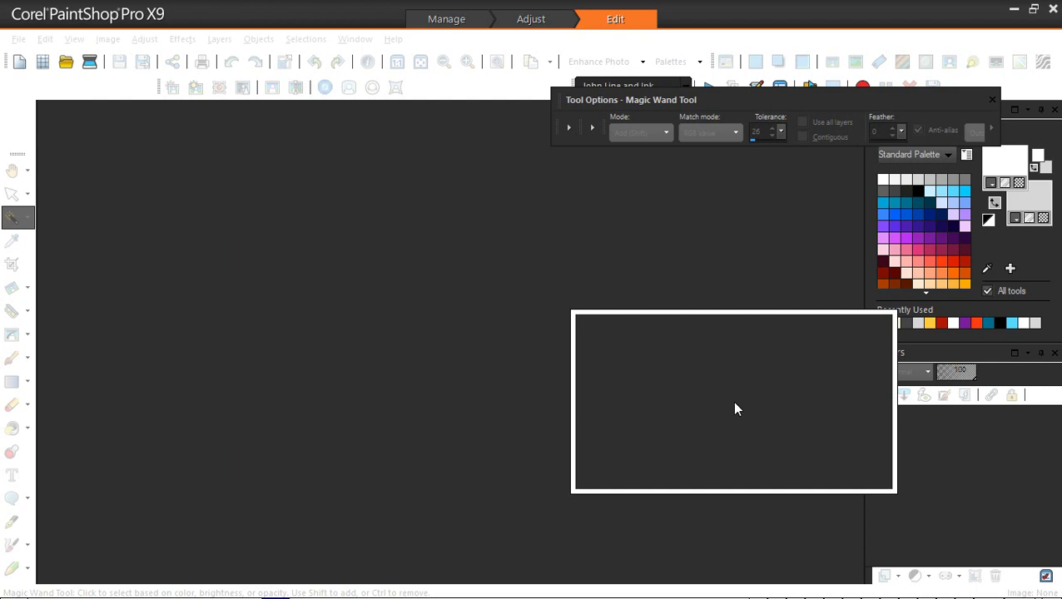
{"action": "left_click_drag", "start_coordinate": [735, 409], "coordinate": [668, 397]}
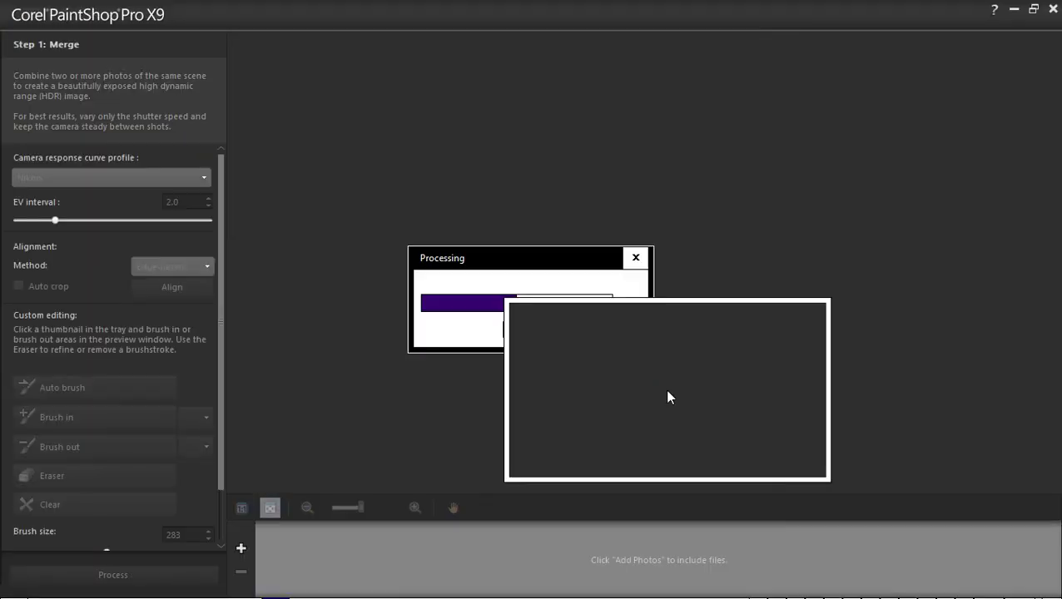
Process the hacienda photo in the Exposure Merge tray into Step 2: HDR Adjustments.
{"action": "left_click_drag", "start_coordinate": [667, 397], "coordinate": [670, 480]}
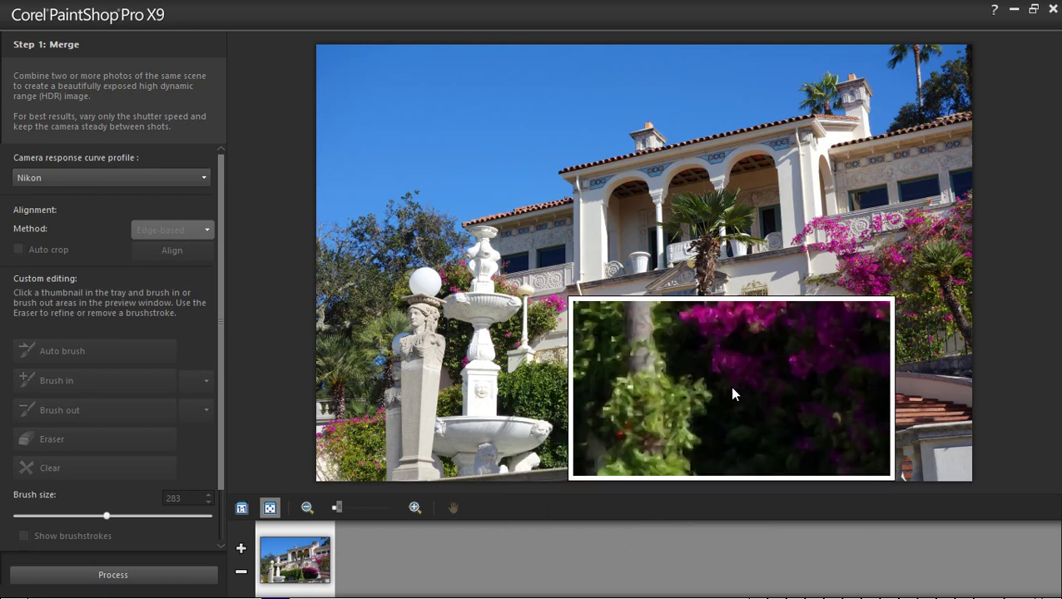
{"action": "left_click", "coordinate": [114, 581]}
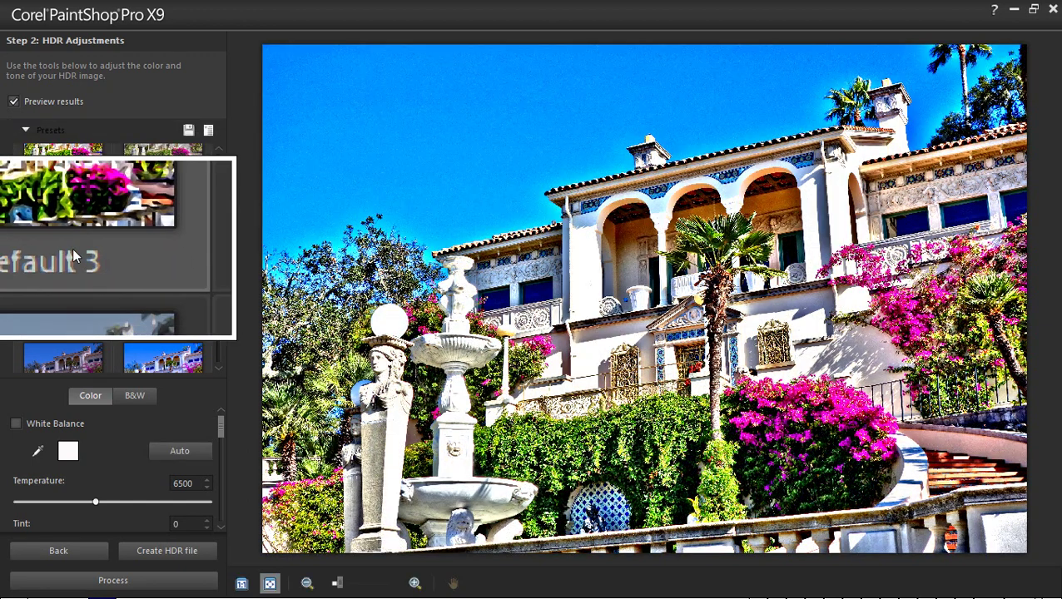
Preview Default 4 and Default 5, apply Default 2, then process through Fine-Tune to Edit.
{"action": "left_click", "coordinate": [71, 282]}
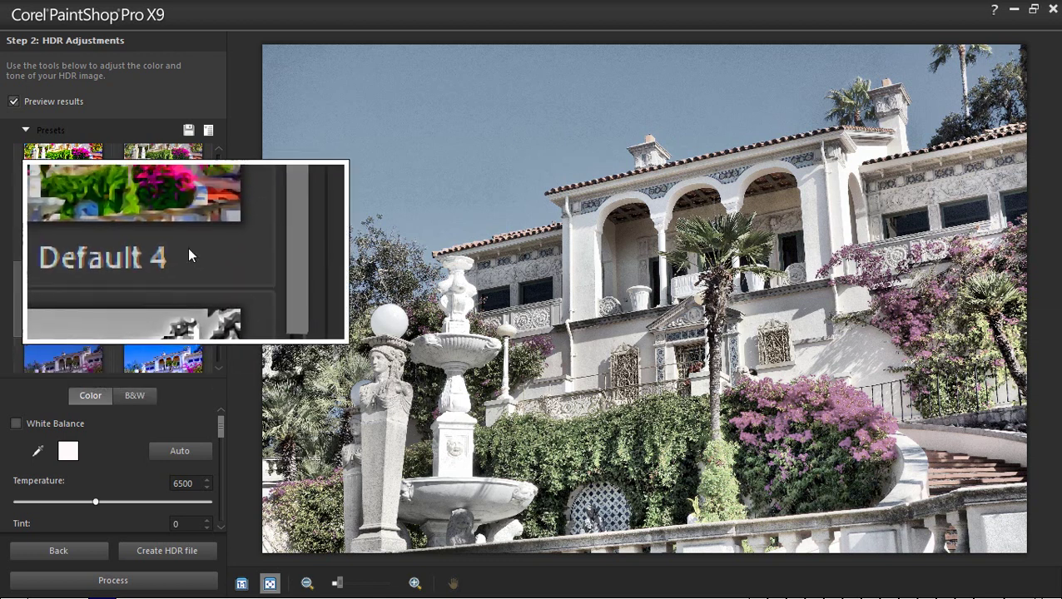
{"action": "left_click", "coordinate": [159, 222]}
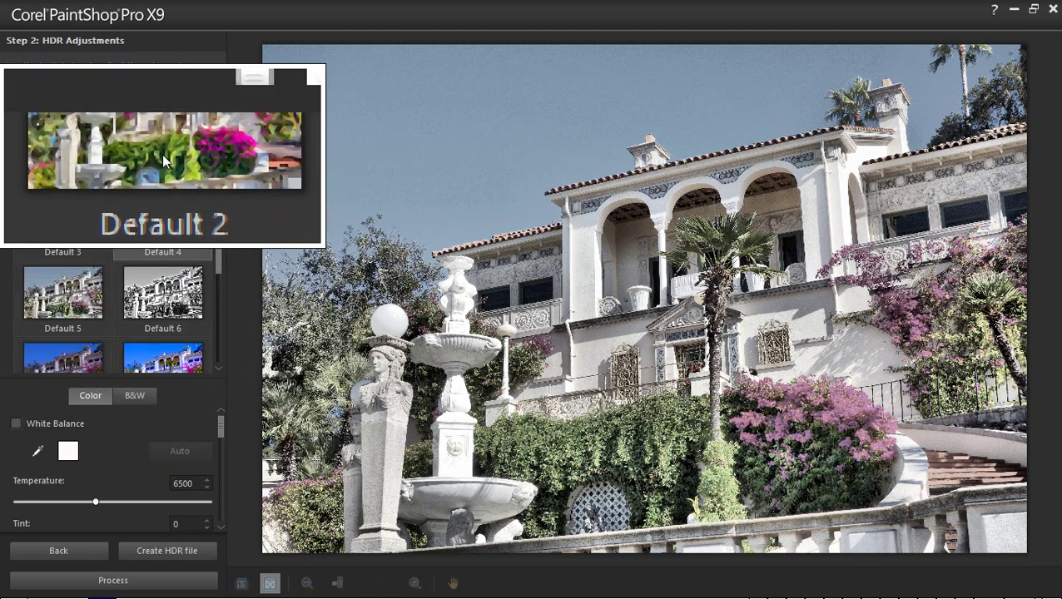
{"action": "left_click", "coordinate": [162, 153]}
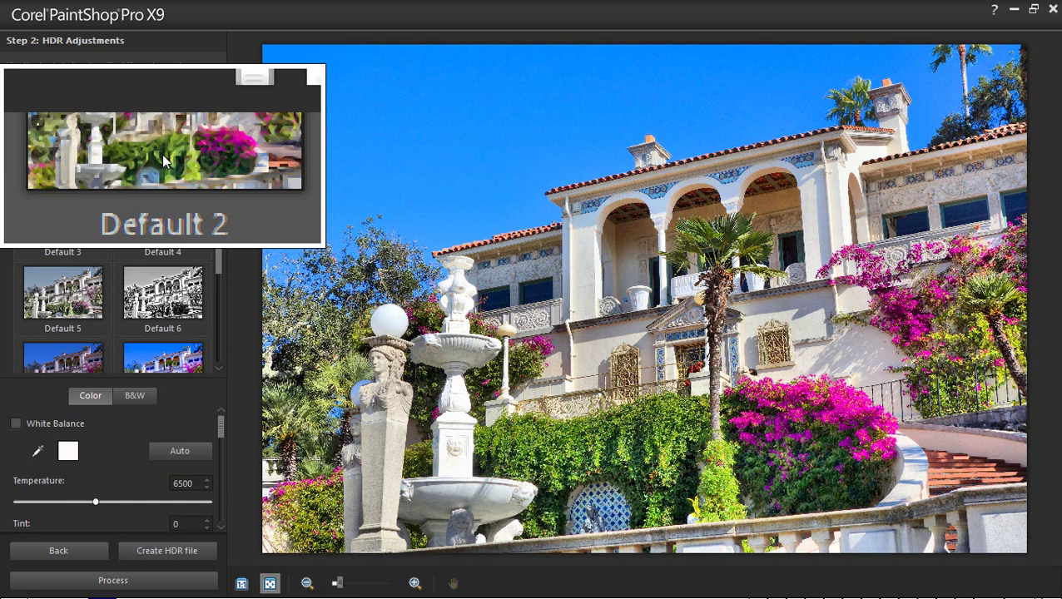
{"action": "left_click", "coordinate": [123, 587]}
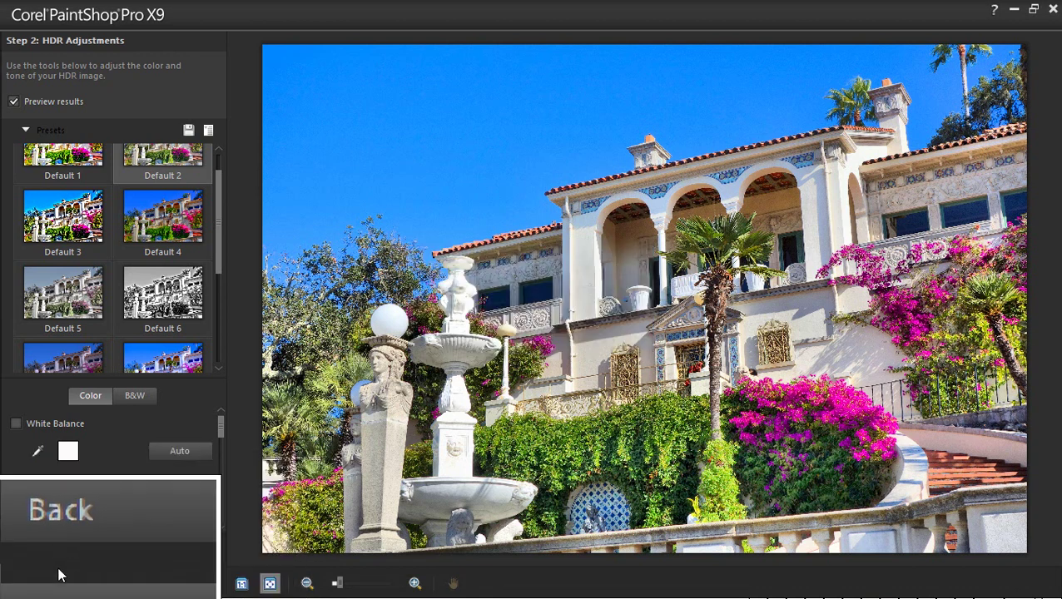
{"action": "left_click", "coordinate": [57, 568]}
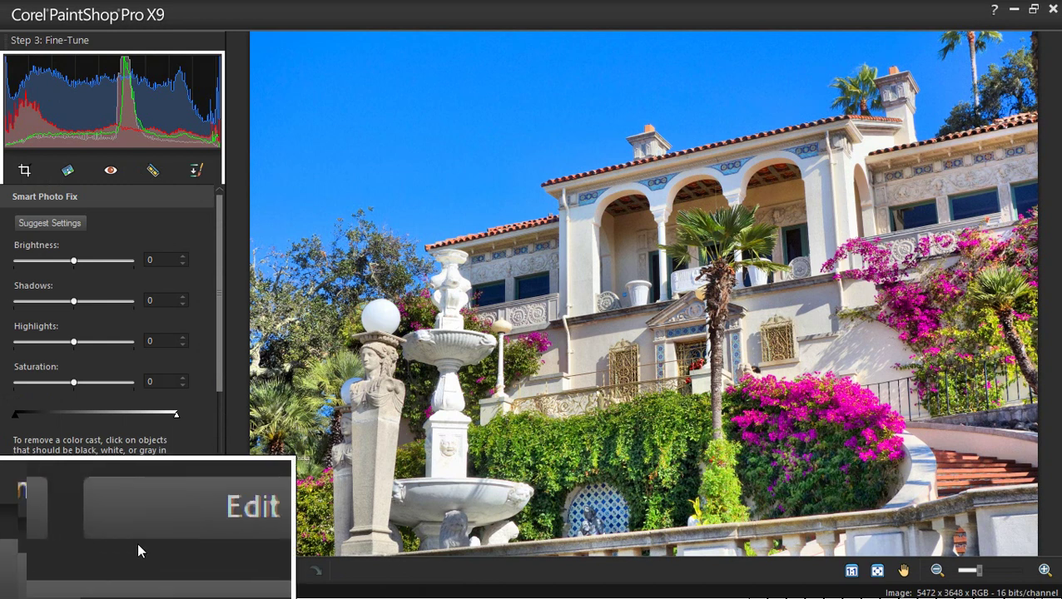
{"action": "left_click", "coordinate": [158, 537]}
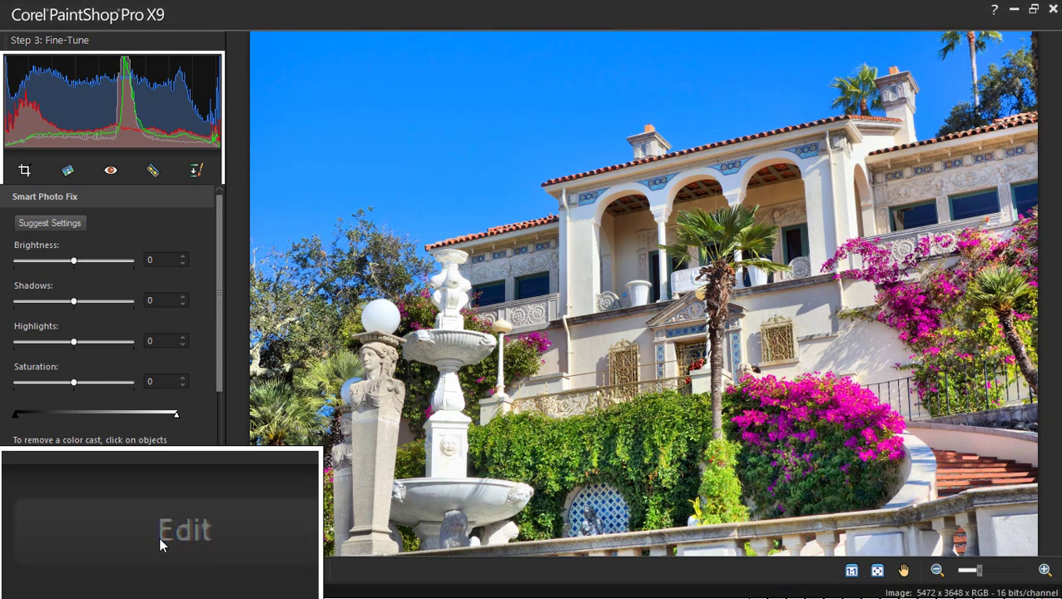
In the Edit workspace, select the blue sky with the Magic Wand using RGB Value match.
{"action": "left_click", "coordinate": [615, 19]}
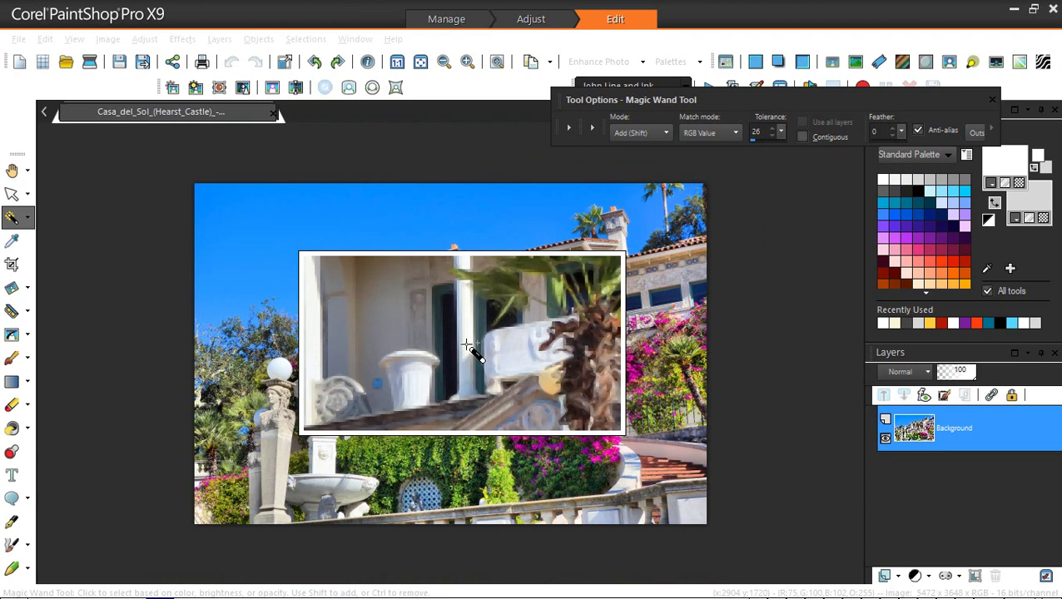
{"action": "scroll", "coordinate": [469, 342], "scroll_direction": "up", "scroll_amount": 1}
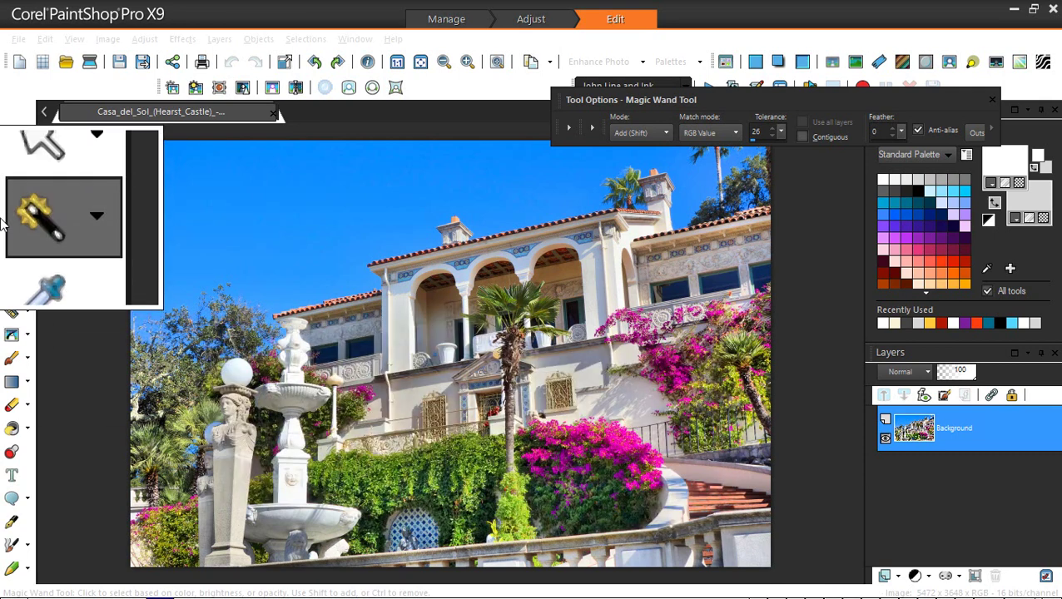
{"action": "left_click", "coordinate": [28, 287]}
{"action": "left_click", "coordinate": [50, 241]}
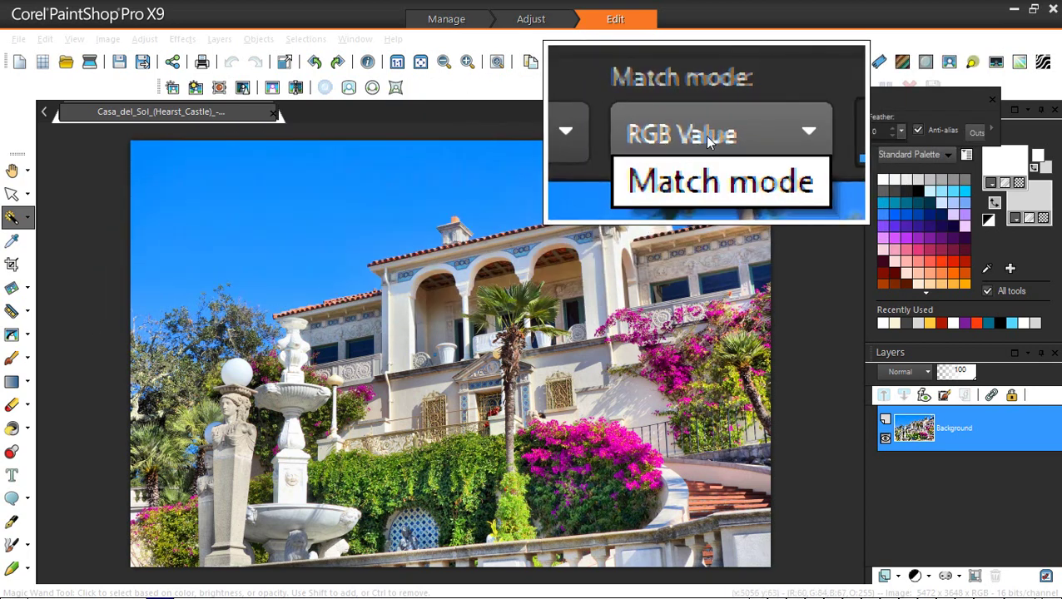
{"action": "left_click", "coordinate": [267, 223]}
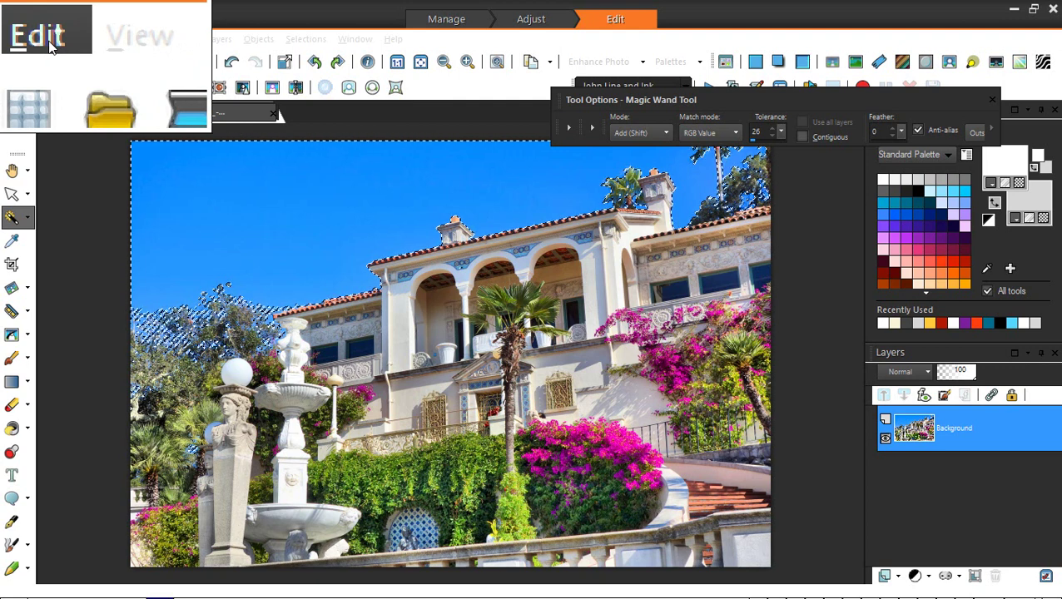
Paste the copied orange sunset sky into the selected sky with Edit > Paste Into Selection.
{"action": "left_click", "coordinate": [44, 39]}
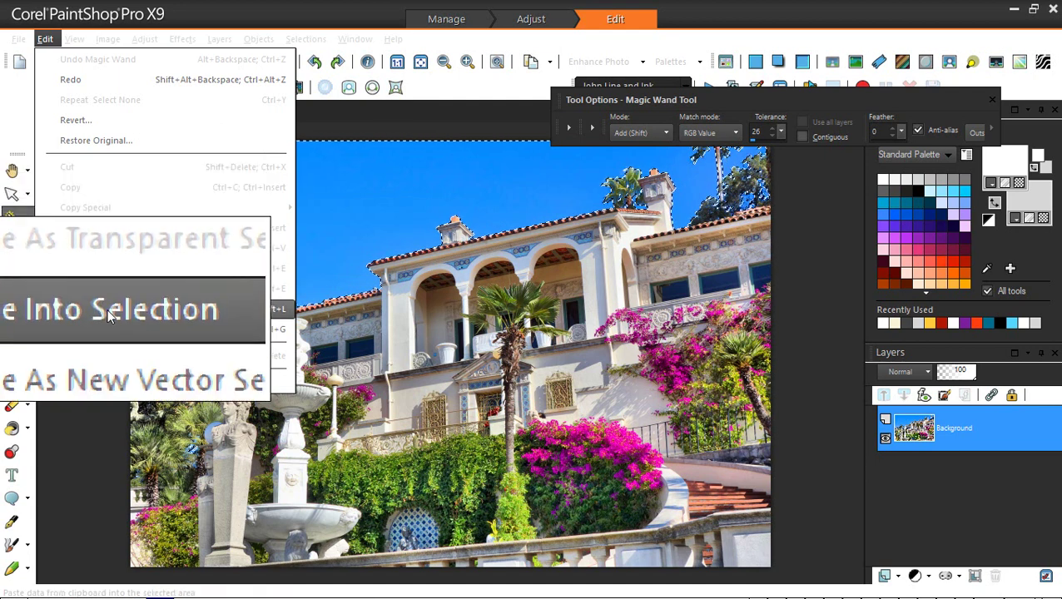
{"action": "left_click", "coordinate": [107, 309]}
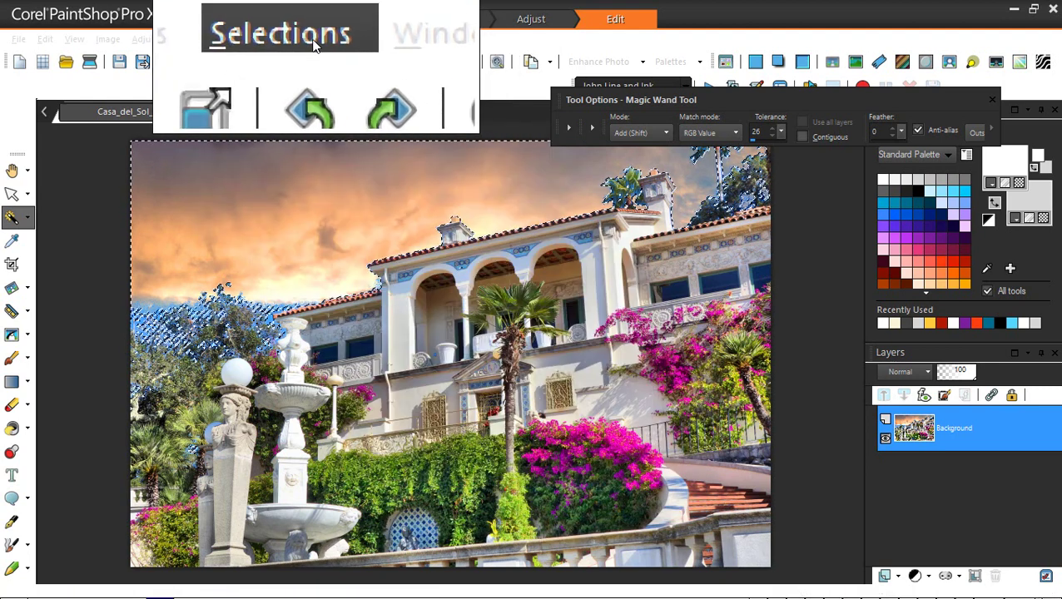
{"action": "left_click", "coordinate": [306, 39]}
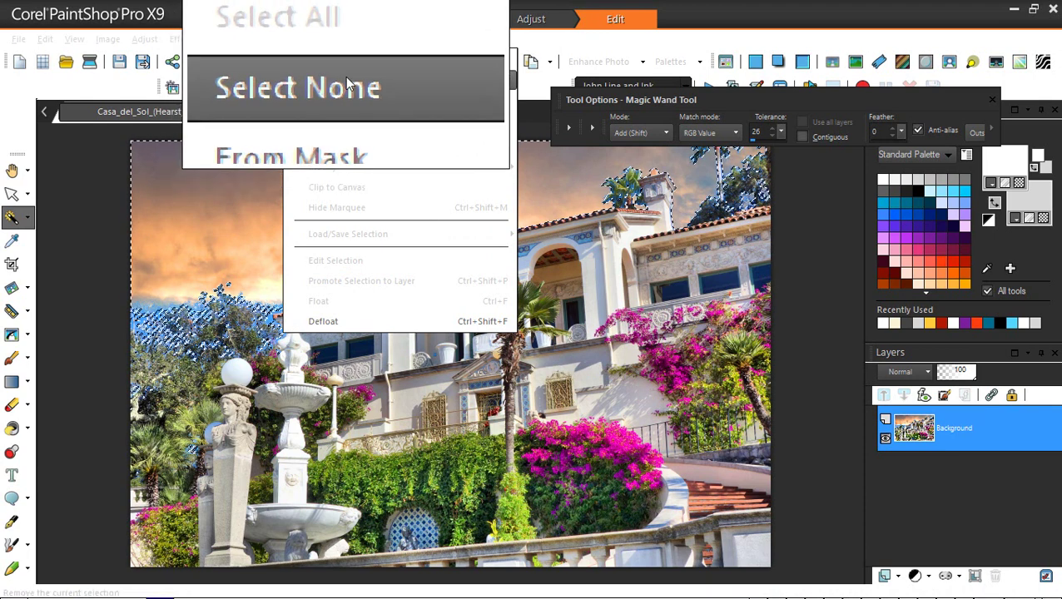
{"action": "key", "text": "Escape"}
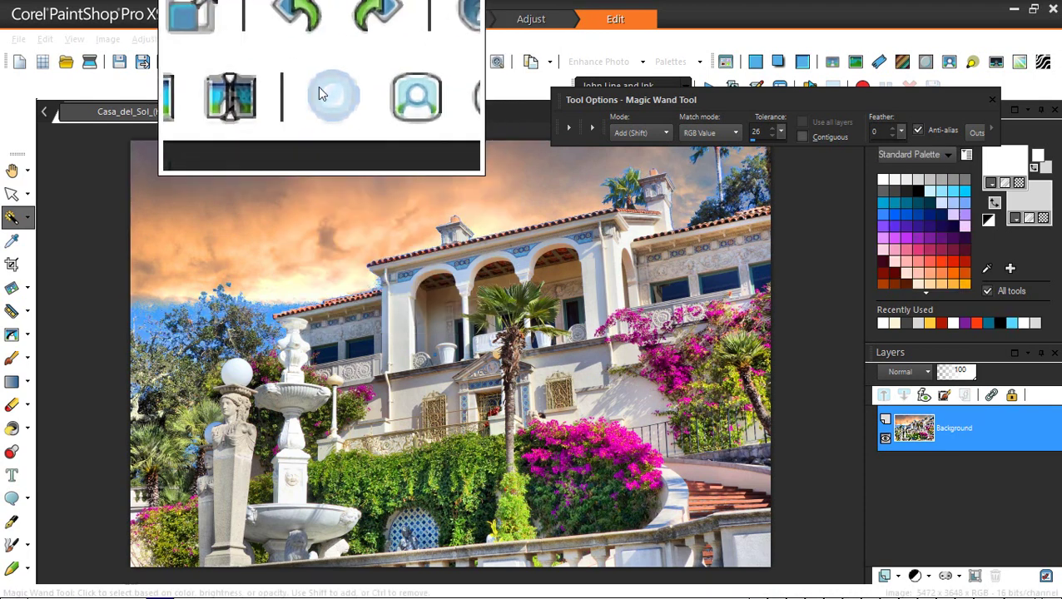
Clear the sky selection and duplicate the Background layer as 'Copy of Background'.
{"action": "left_click", "coordinate": [323, 87]}
{"action": "scroll", "coordinate": [525, 378], "scroll_direction": "down", "scroll_amount": 1}
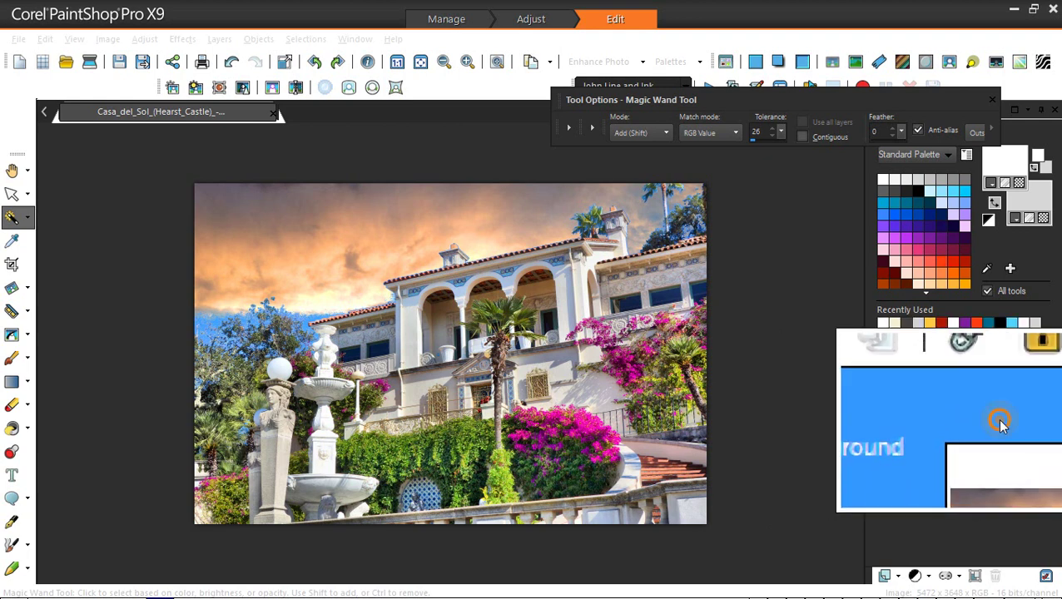
{"action": "right_click", "coordinate": [999, 423]}
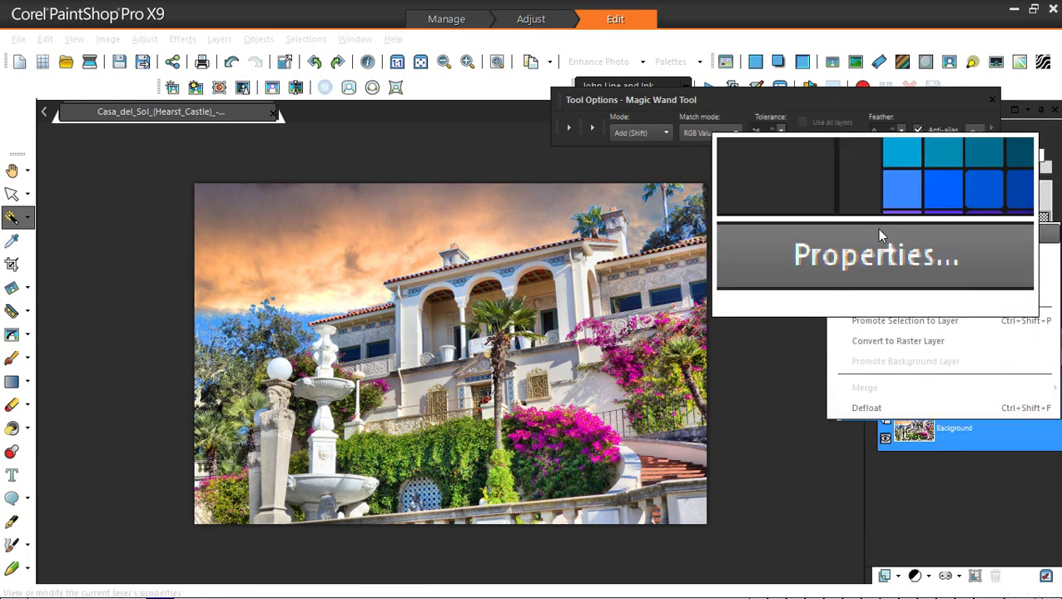
{"action": "left_click", "coordinate": [890, 252]}
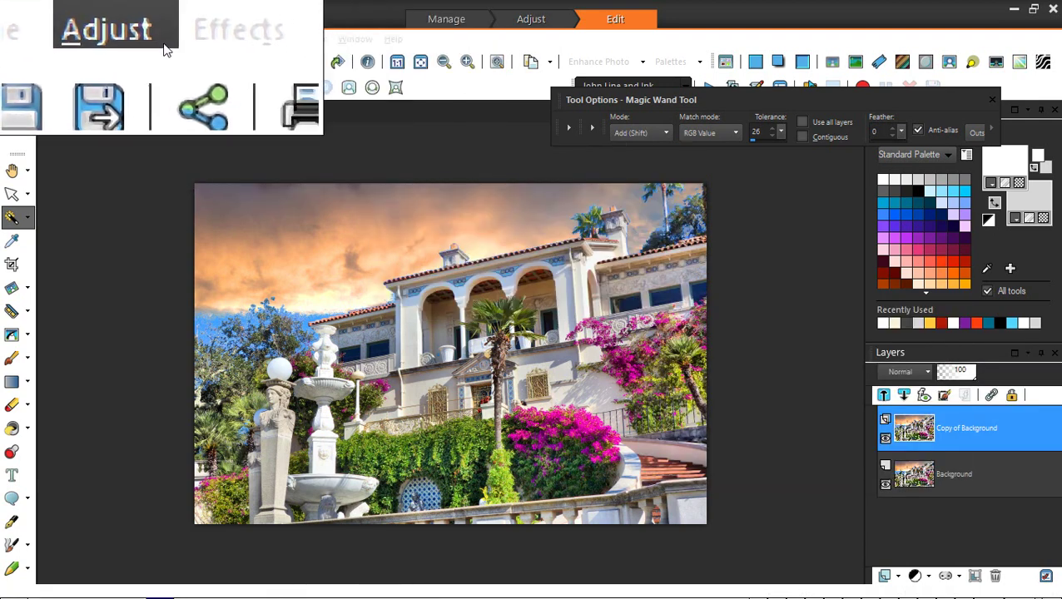
{"action": "left_click", "coordinate": [175, 41]}
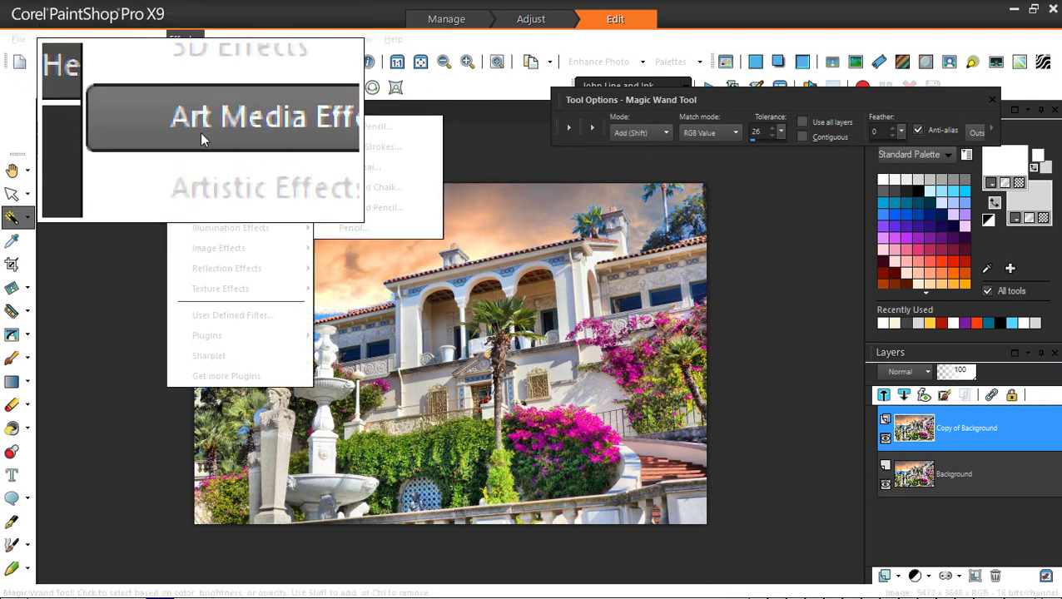
{"action": "mouse_move", "coordinate": [208, 147]}
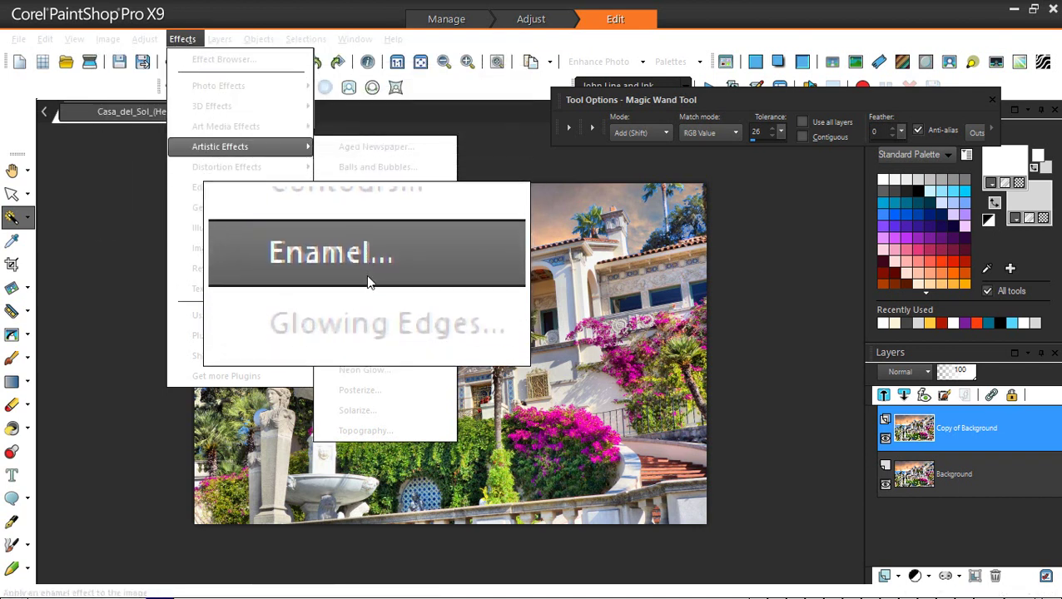
Apply Glowing Edges at intensity 3 to the Copy of Background layer, accepting the required conversion.
{"action": "left_click", "coordinate": [367, 291]}
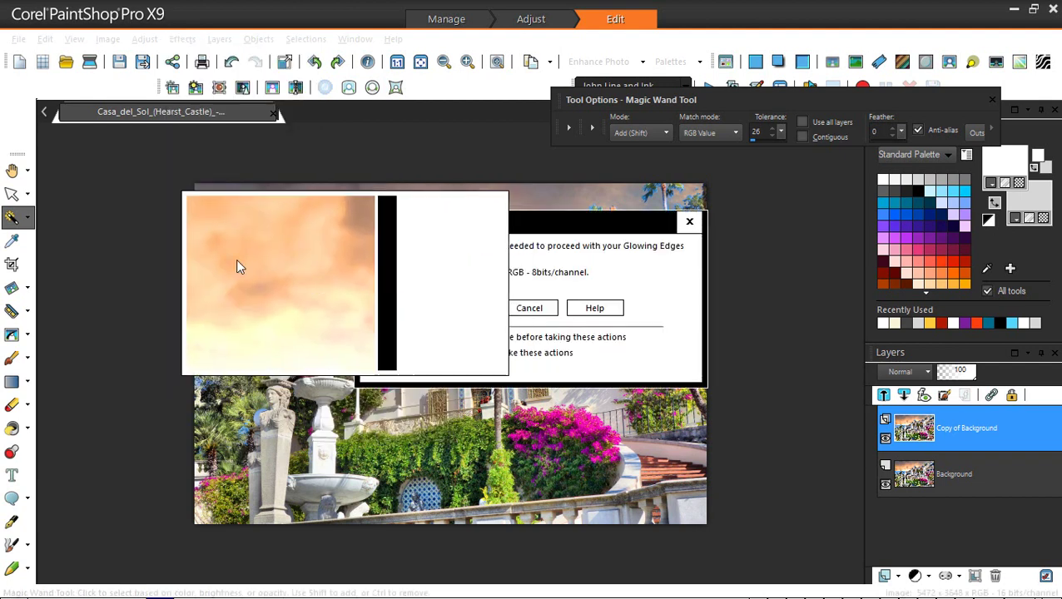
{"action": "left_click", "coordinate": [457, 307]}
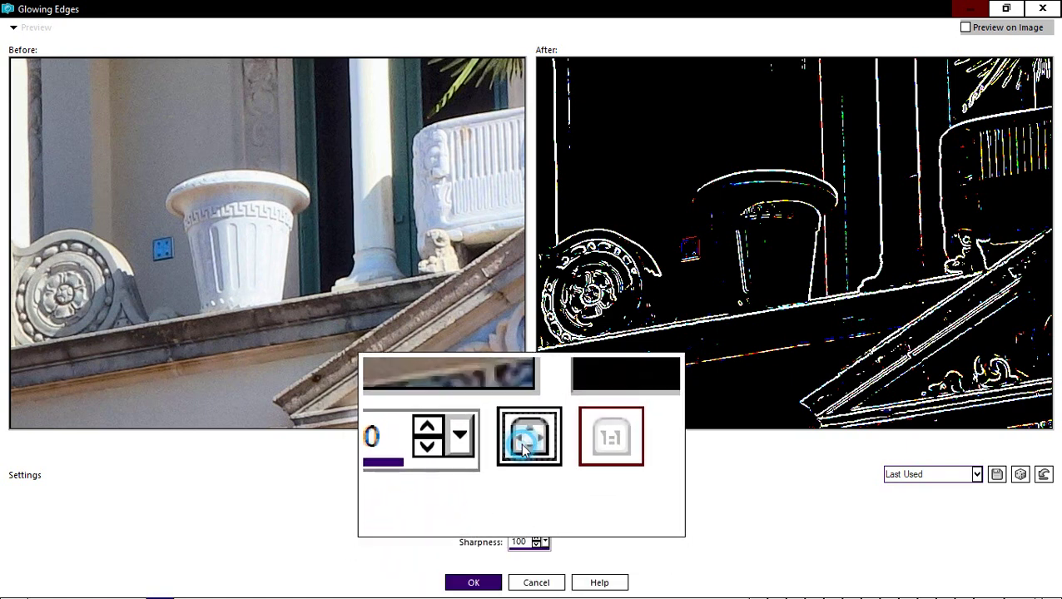
{"action": "left_click", "coordinate": [524, 461]}
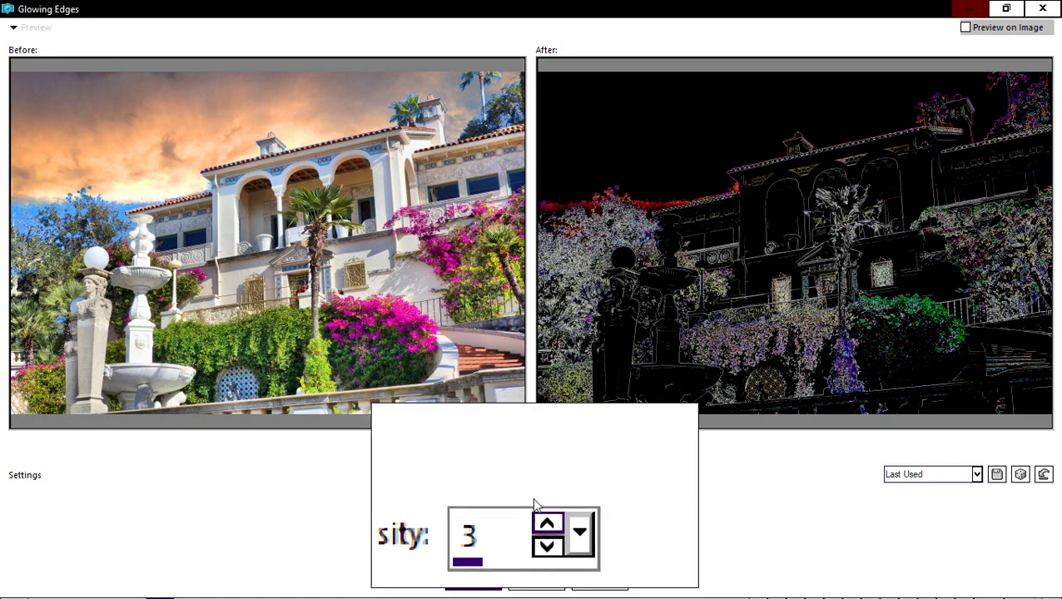
{"action": "left_click", "coordinate": [537, 511]}
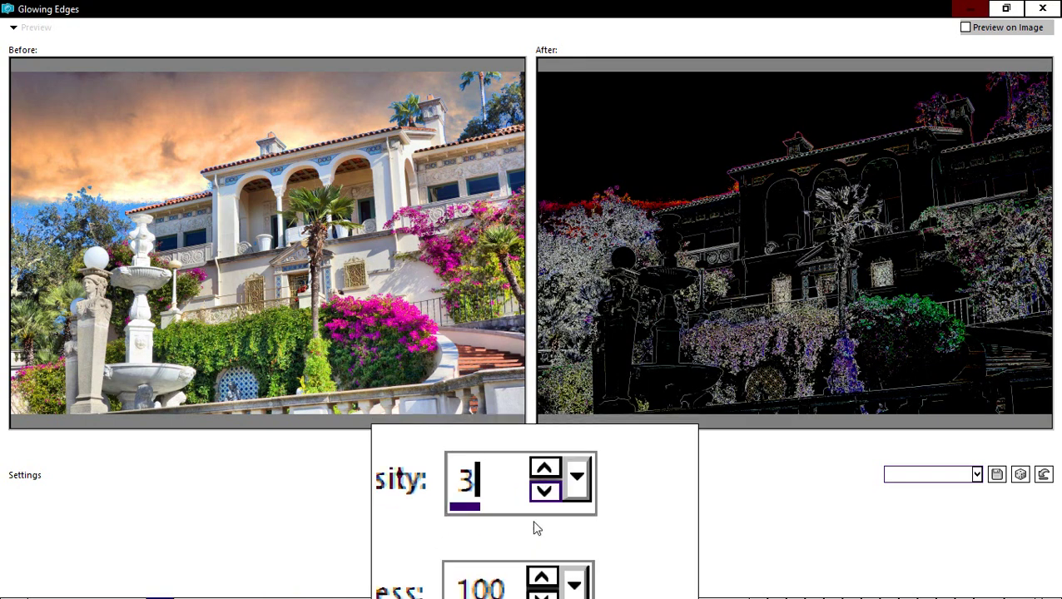
{"action": "left_click", "coordinate": [492, 588]}
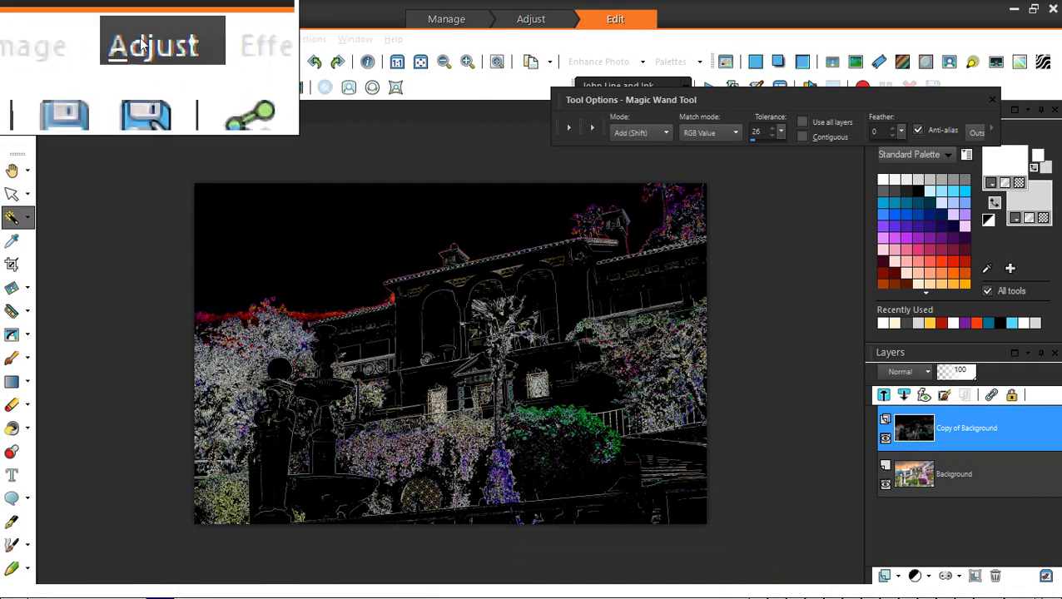
Apply Adjust > Hue and Saturation > Vibrancy to drain the neon colour from the outlines.
{"action": "left_click", "coordinate": [144, 39]}
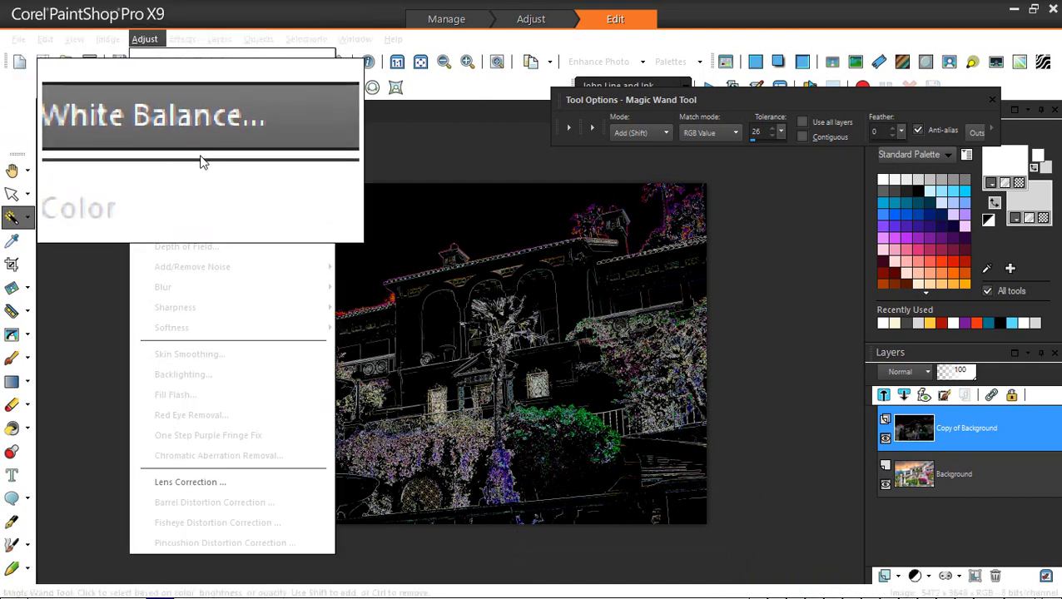
{"action": "mouse_move", "coordinate": [177, 215]}
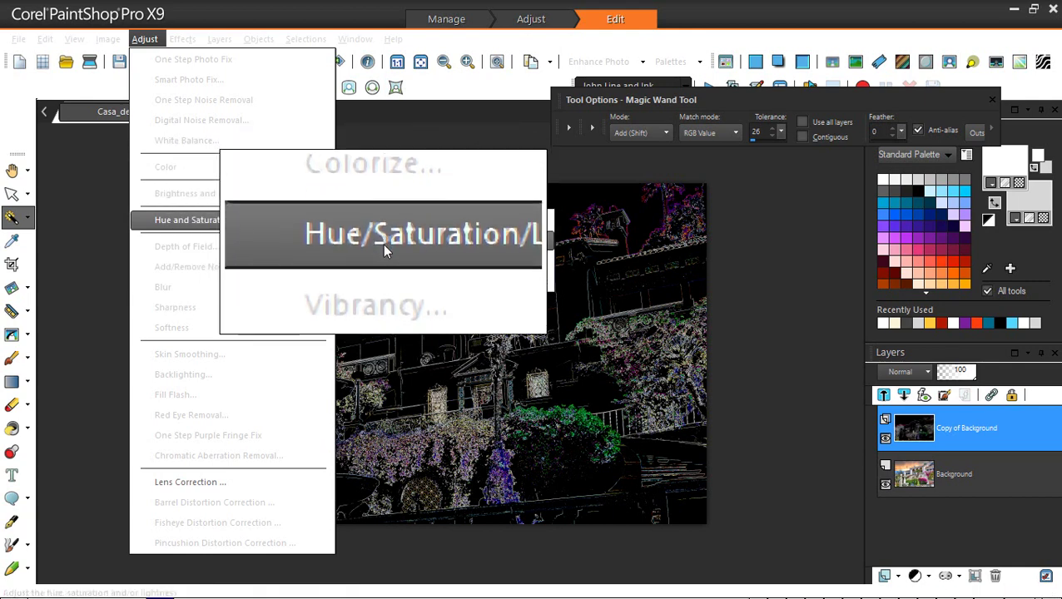
{"action": "left_click", "coordinate": [387, 266]}
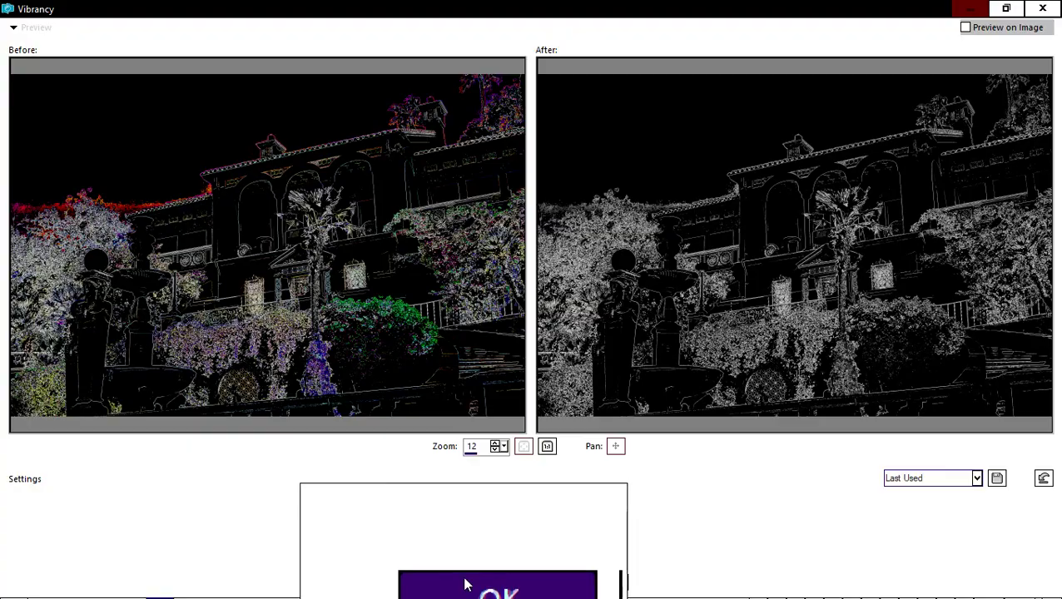
{"action": "left_click", "coordinate": [466, 585]}
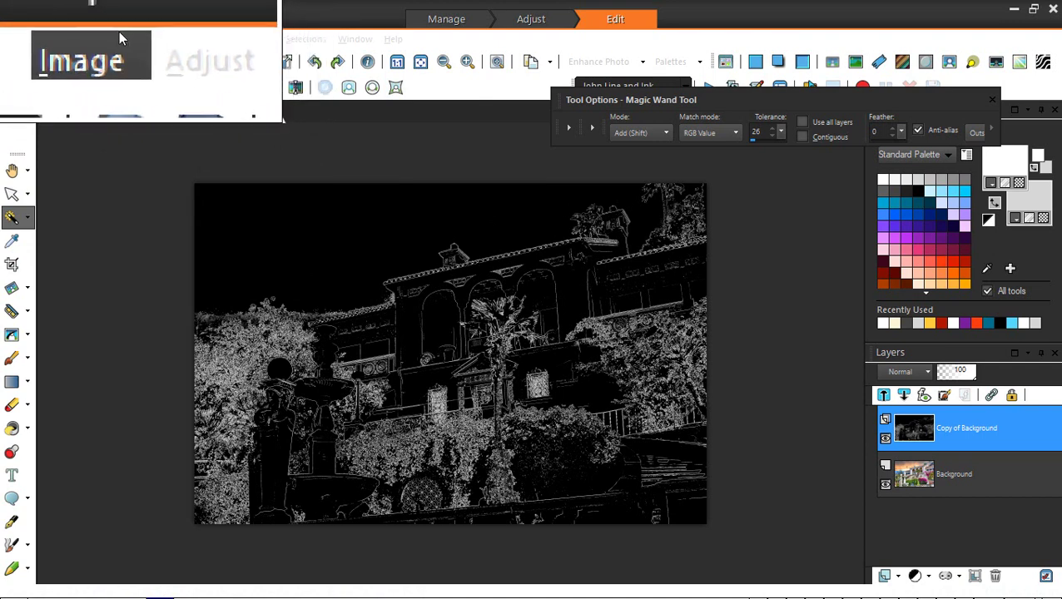
Apply Image > Negative Image to turn the outlines dark on a white background.
{"action": "left_click", "coordinate": [125, 39]}
{"action": "mouse_move", "coordinate": [146, 39]}
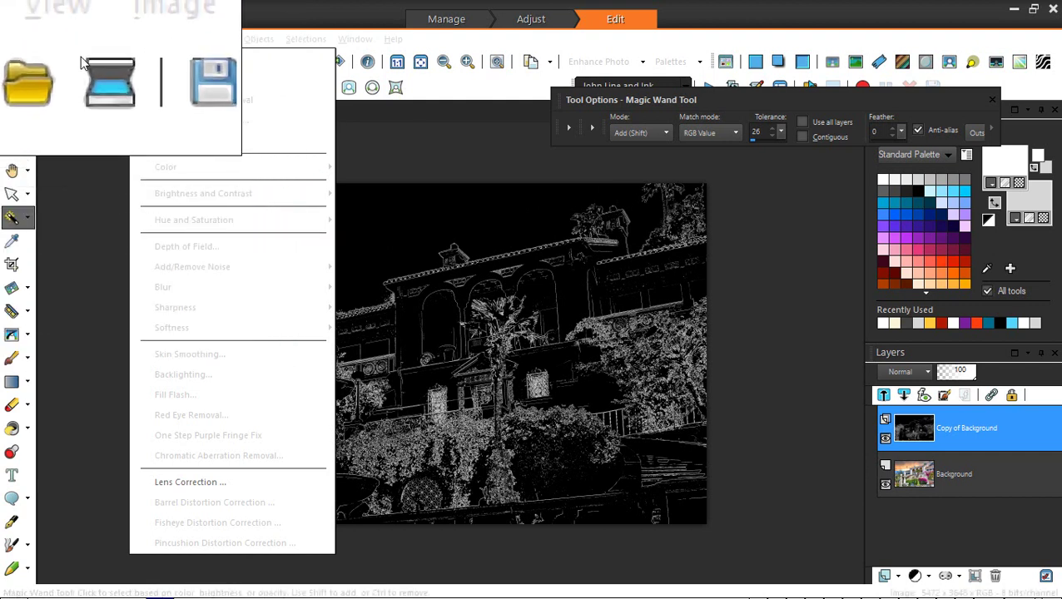
{"action": "mouse_move", "coordinate": [108, 40]}
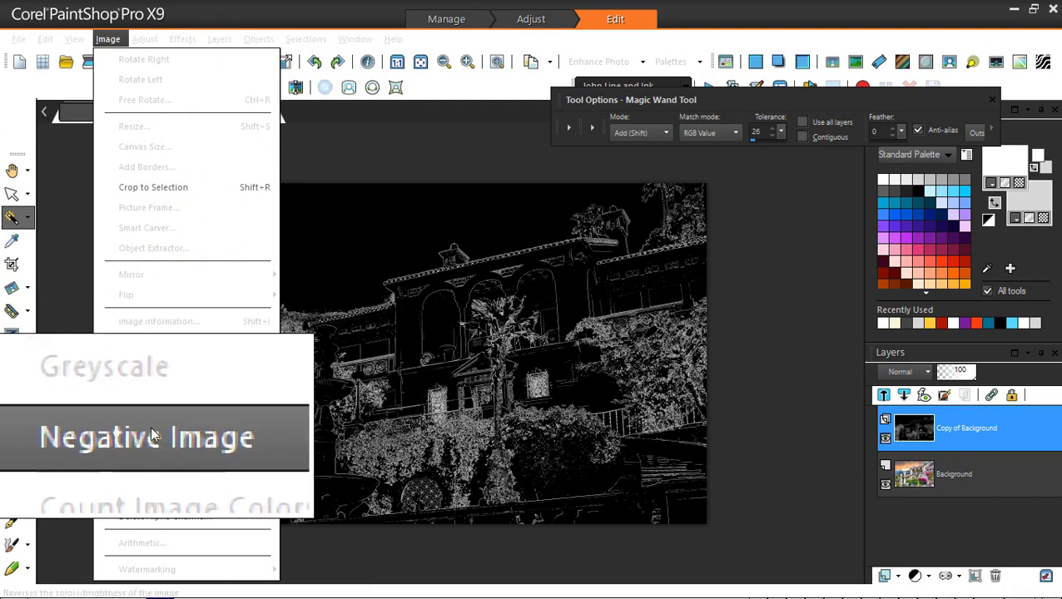
{"action": "left_click", "coordinate": [150, 430]}
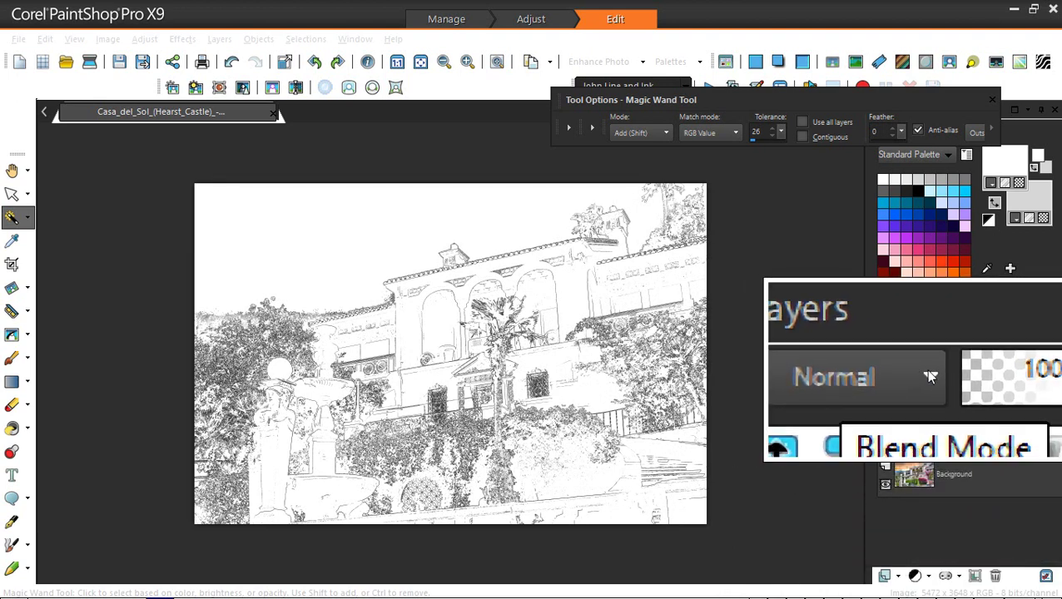
Set the sketch layer's blend mode to Darken in the Layers palette.
{"action": "left_click", "coordinate": [929, 376]}
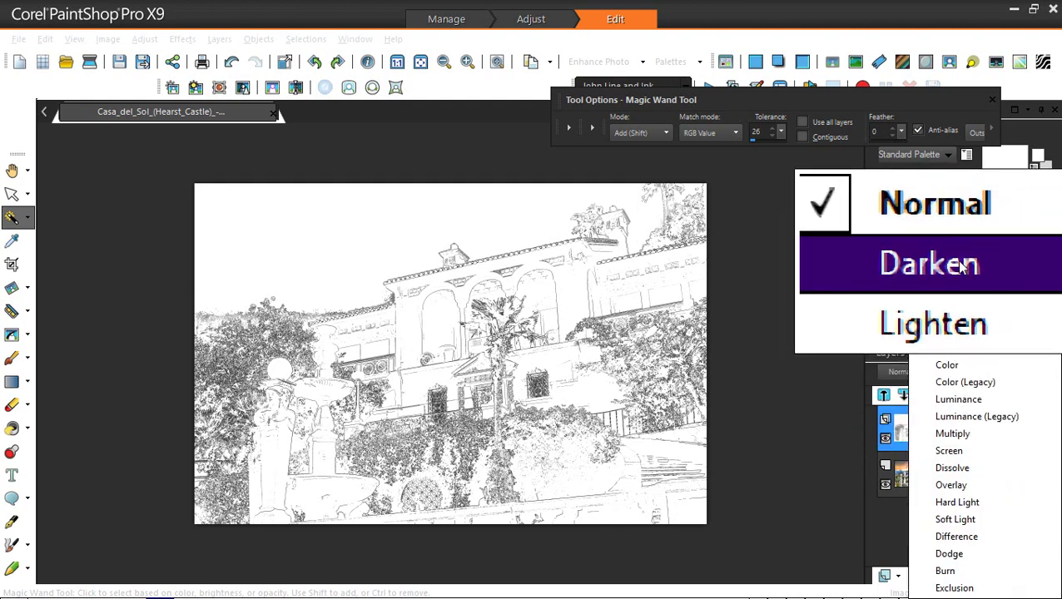
{"action": "left_click", "coordinate": [961, 263]}
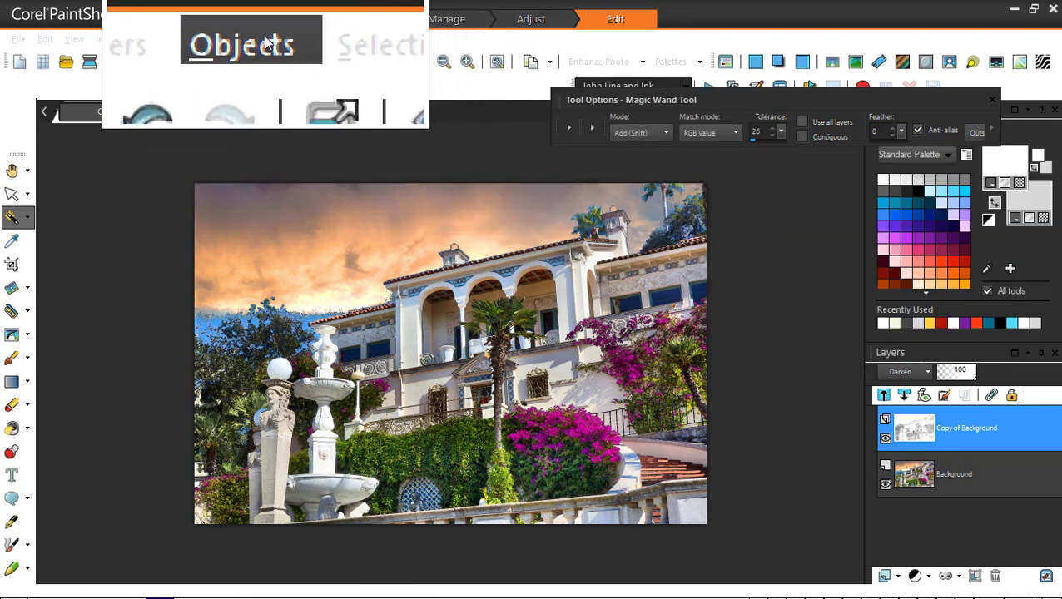
Flatten the sketch and photo layers with Layers > Merge > Merge All (Flatten).
{"action": "left_click", "coordinate": [234, 39]}
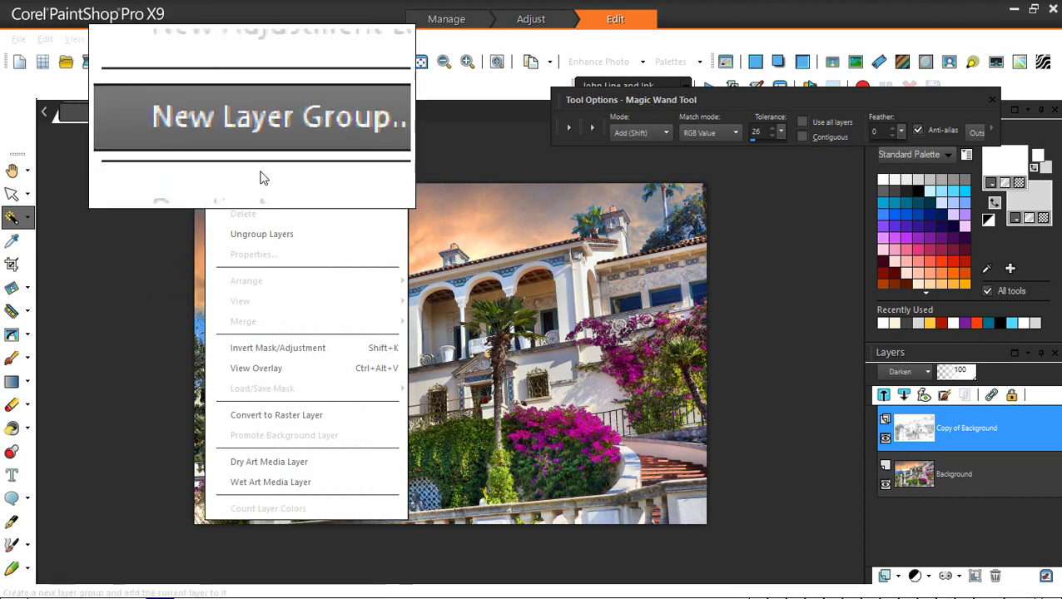
{"action": "mouse_move", "coordinate": [255, 303]}
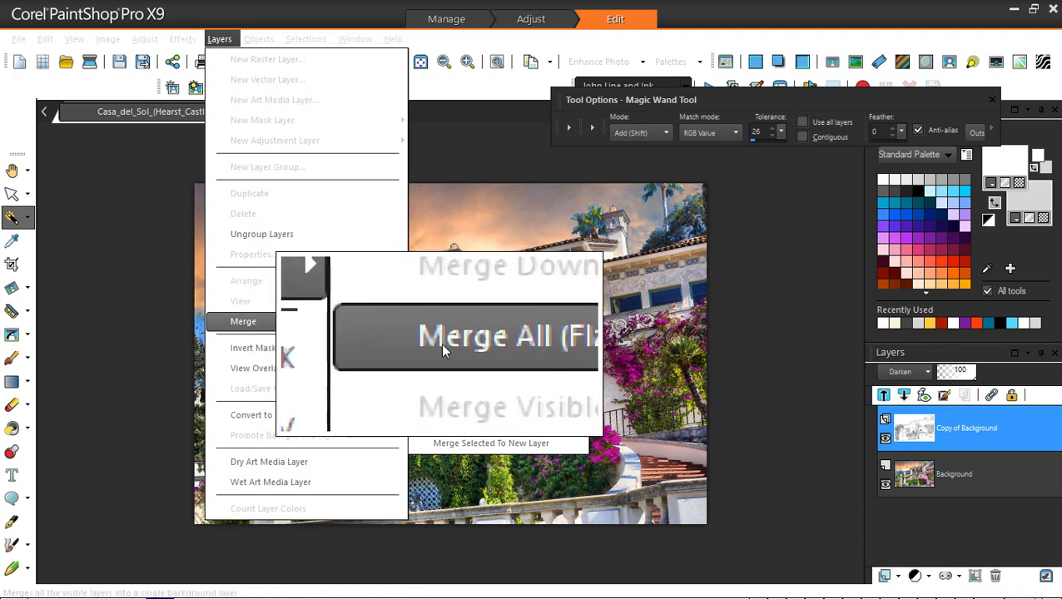
{"action": "key", "text": "Escape"}
{"action": "key", "text": "Escape"}
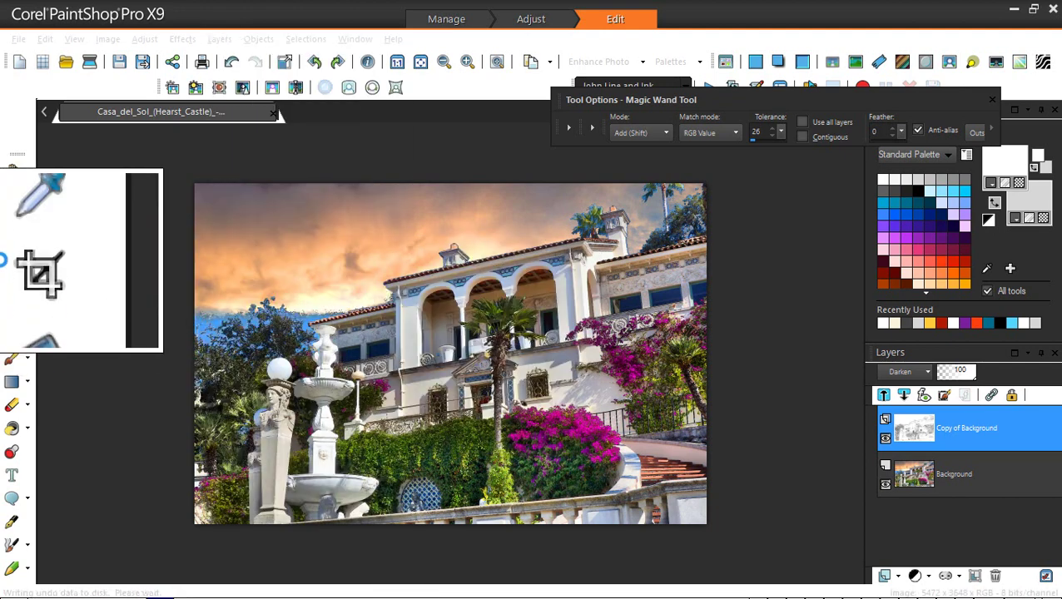
{"action": "key", "text": "ctrl+z"}
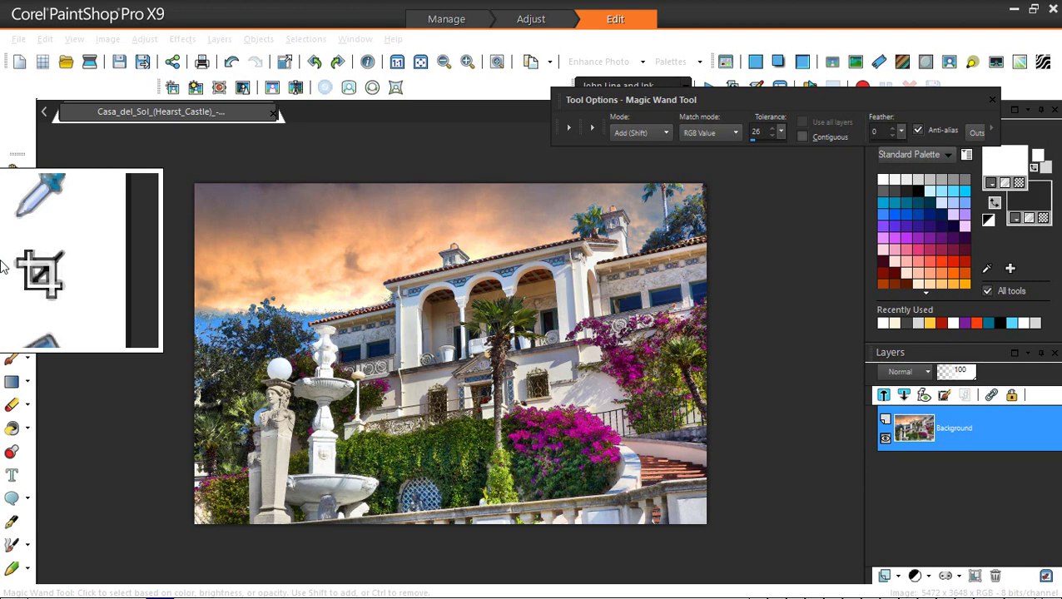